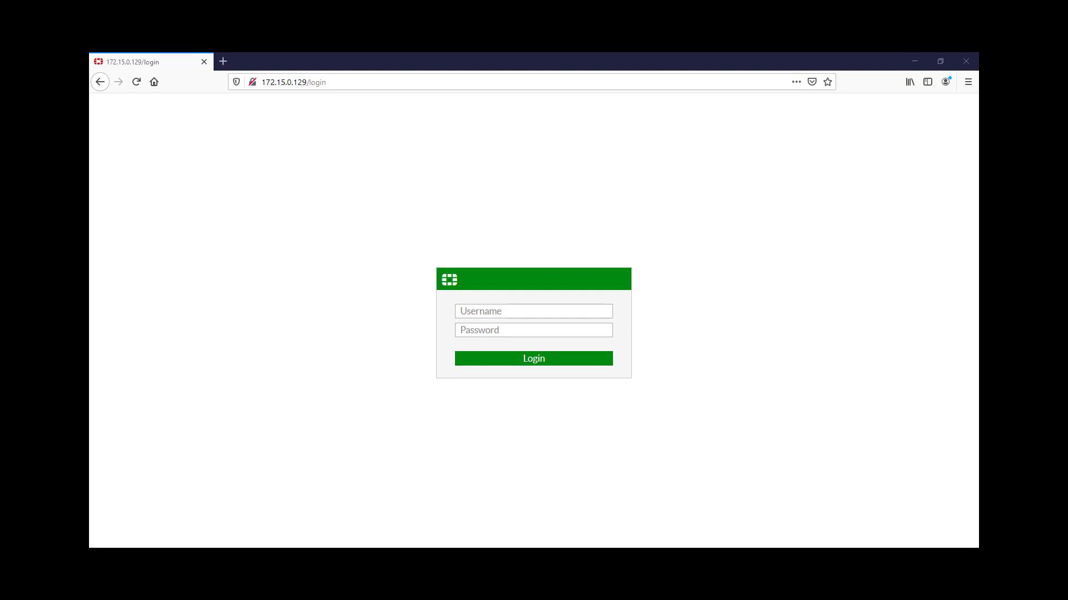
# Sign in with the administrator username and password, declining Firefox's offer to save the login
pyautogui.click(583, 308)
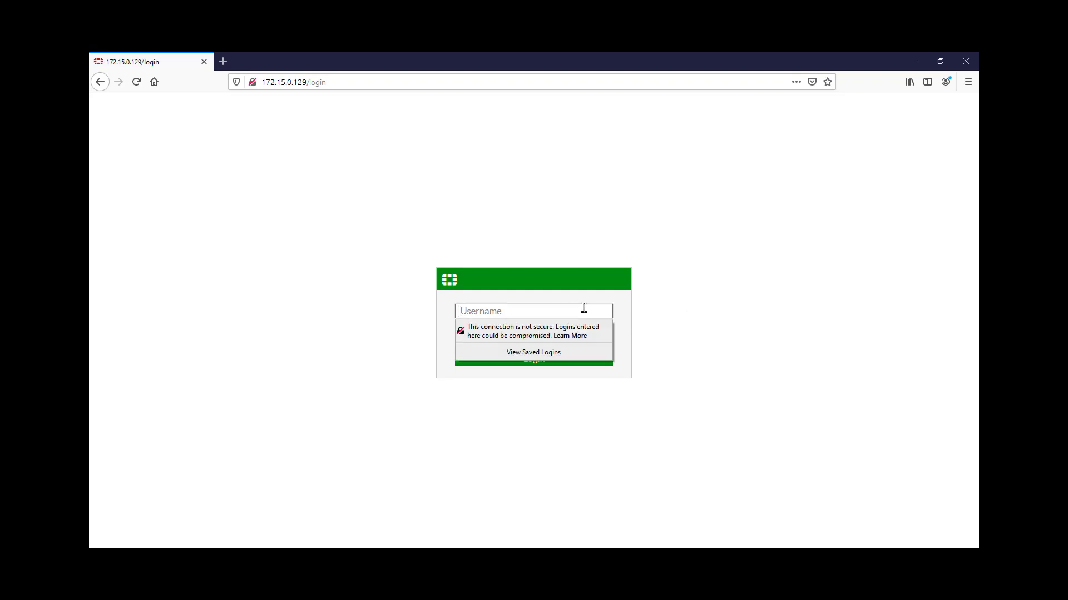
pyautogui.write('admin')
pyautogui.press('Tab')
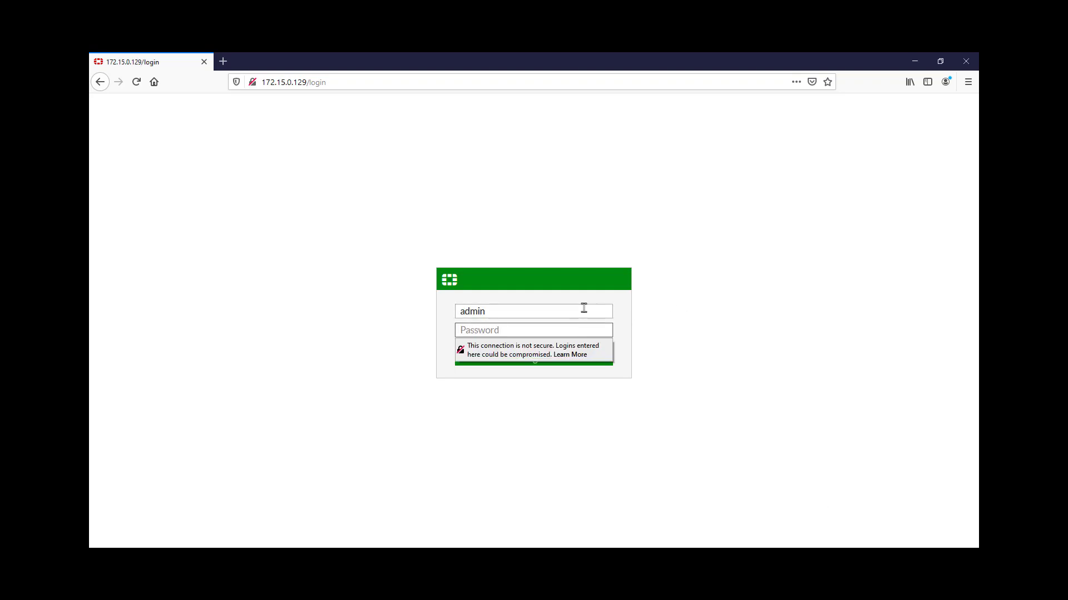
pyautogui.write('••••••••')
pyautogui.press('Return')
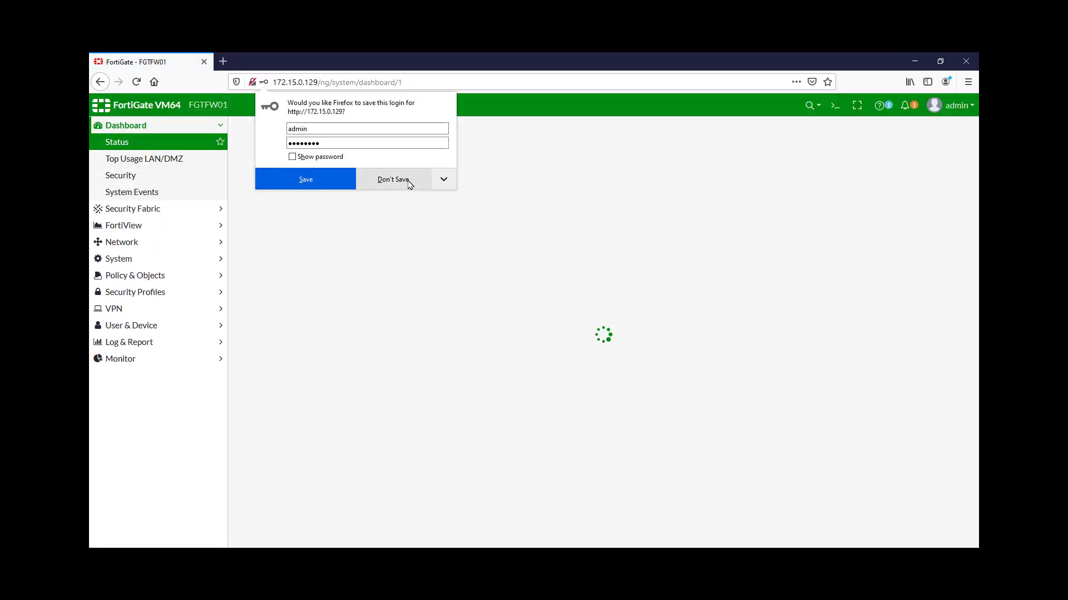
pyautogui.click(408, 181)
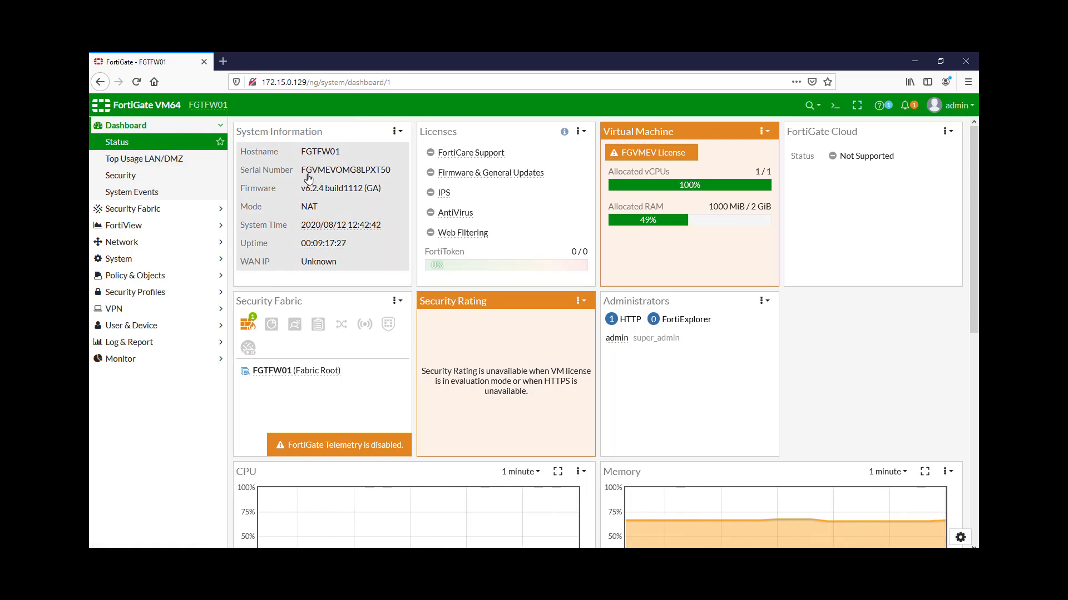
pyautogui.moveTo(310, 256)
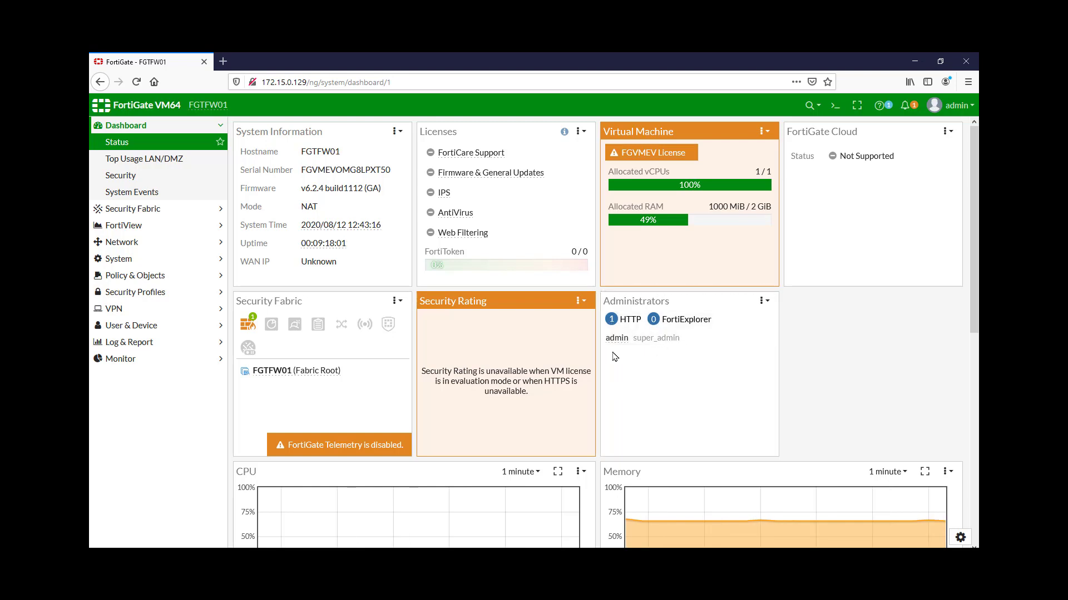
pyautogui.scroll(-5, 699, 355)
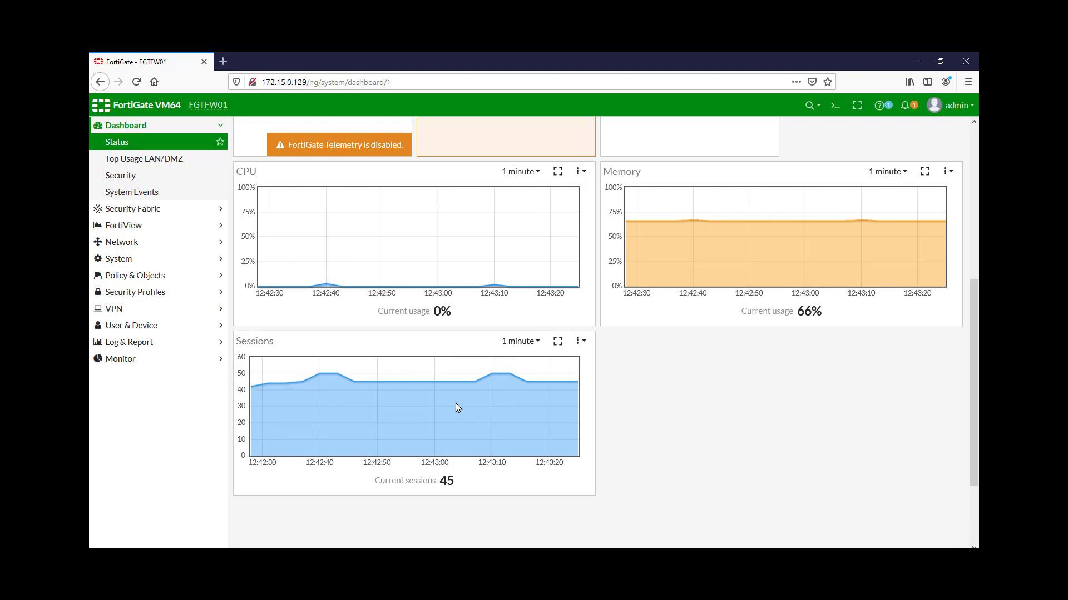
pyautogui.scroll(2, 457, 408)
# Under System > Settings, choose (GMT-3:00) Brasilia as the time zone
pyautogui.click(115, 259)
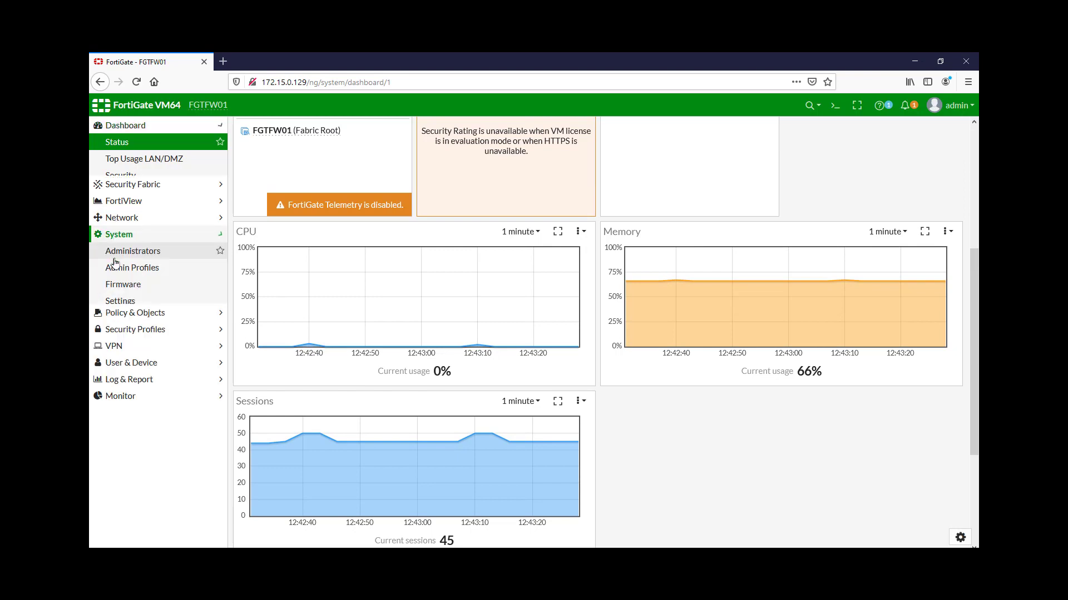
pyautogui.click(132, 260)
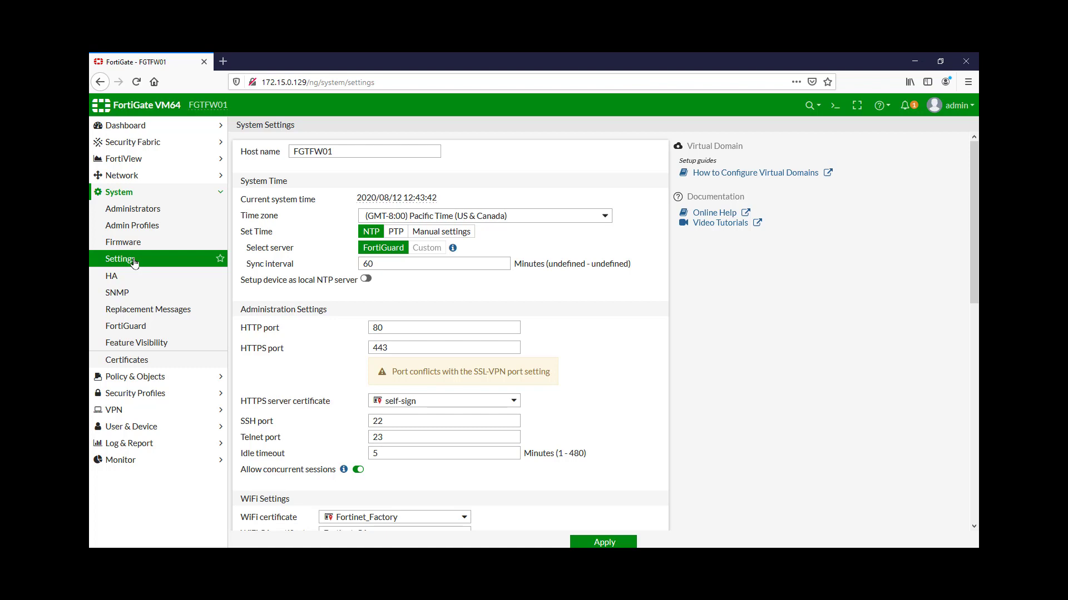
pyautogui.click(501, 215)
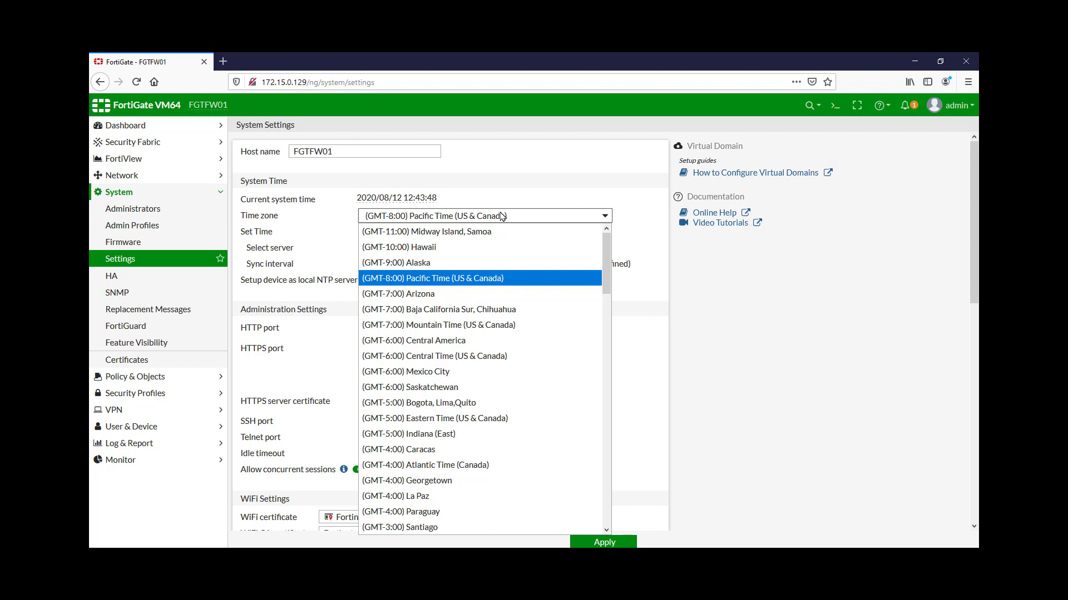
pyautogui.scroll(-2, 502, 344)
pyautogui.scroll(-1, 502, 347)
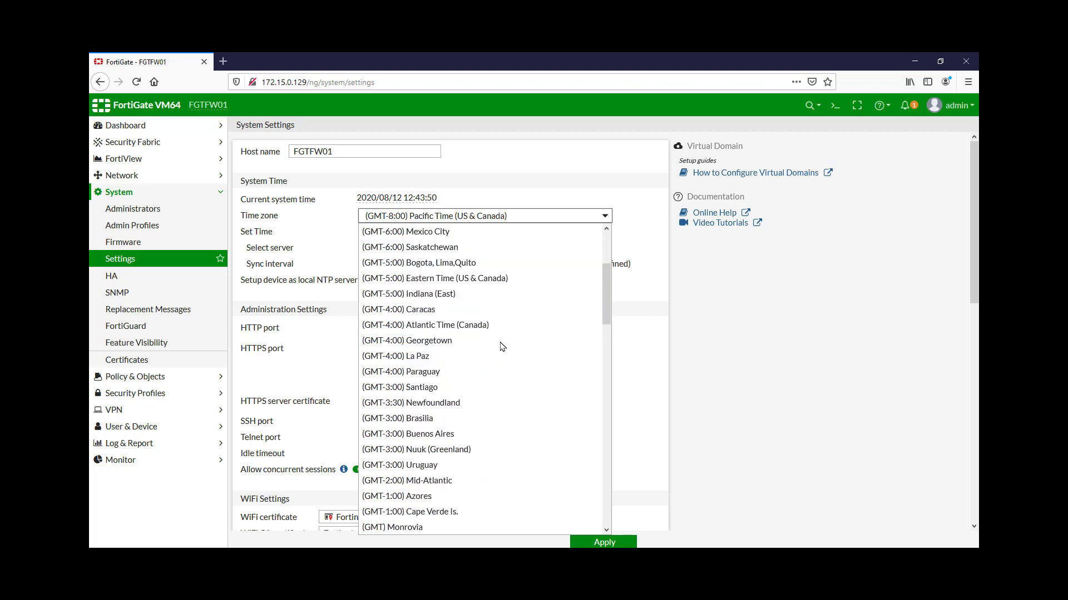
pyautogui.click(432, 420)
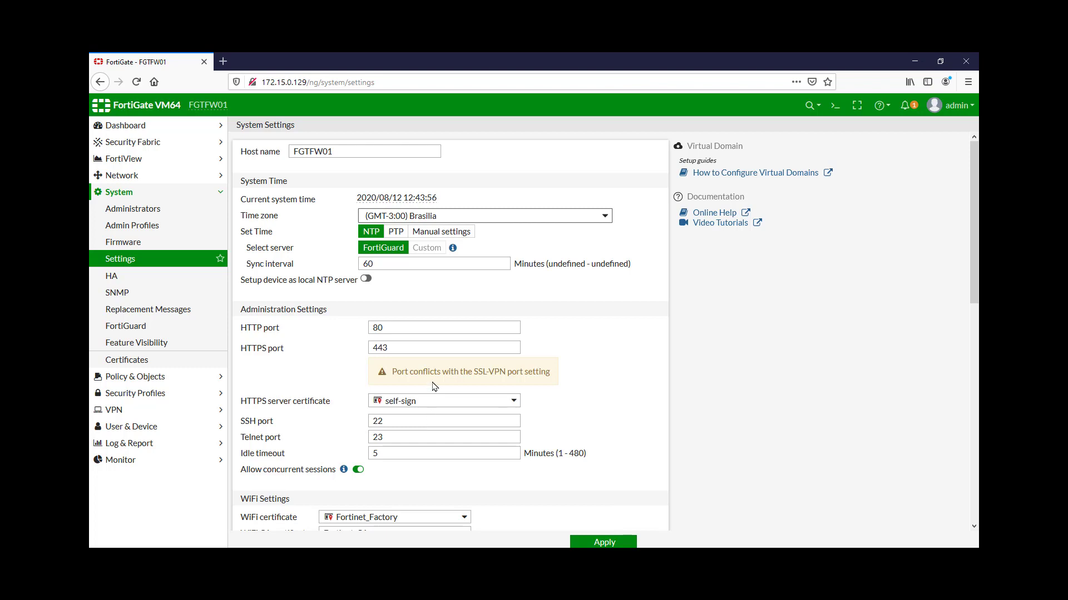
pyautogui.moveTo(358, 197)
# Set the interface language to Portuguese
pyautogui.scroll(-5, 481, 412)
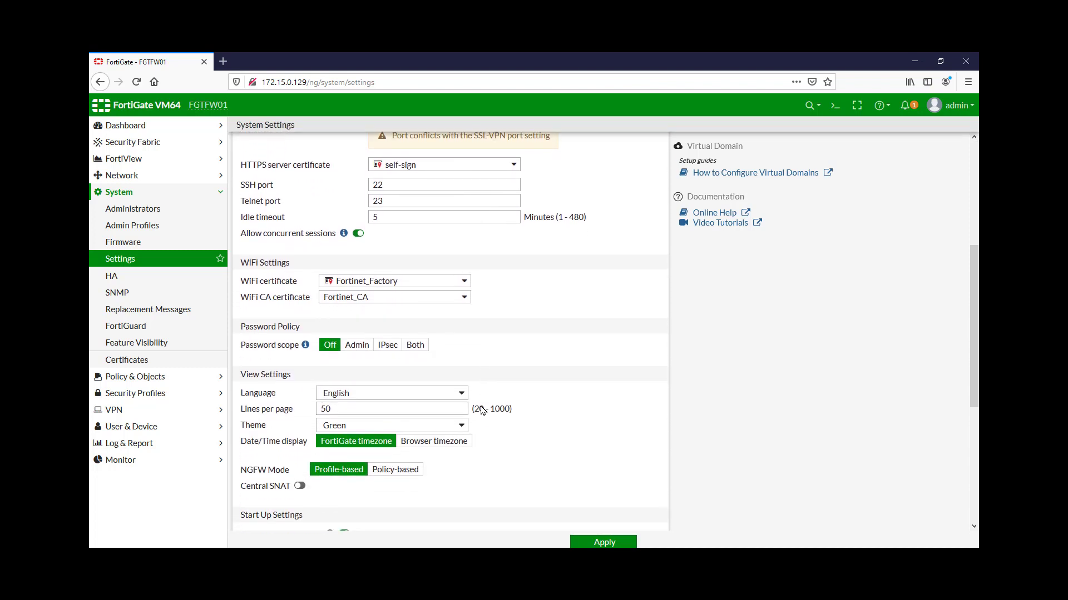
pyautogui.scroll(-3, 482, 411)
pyautogui.click(373, 270)
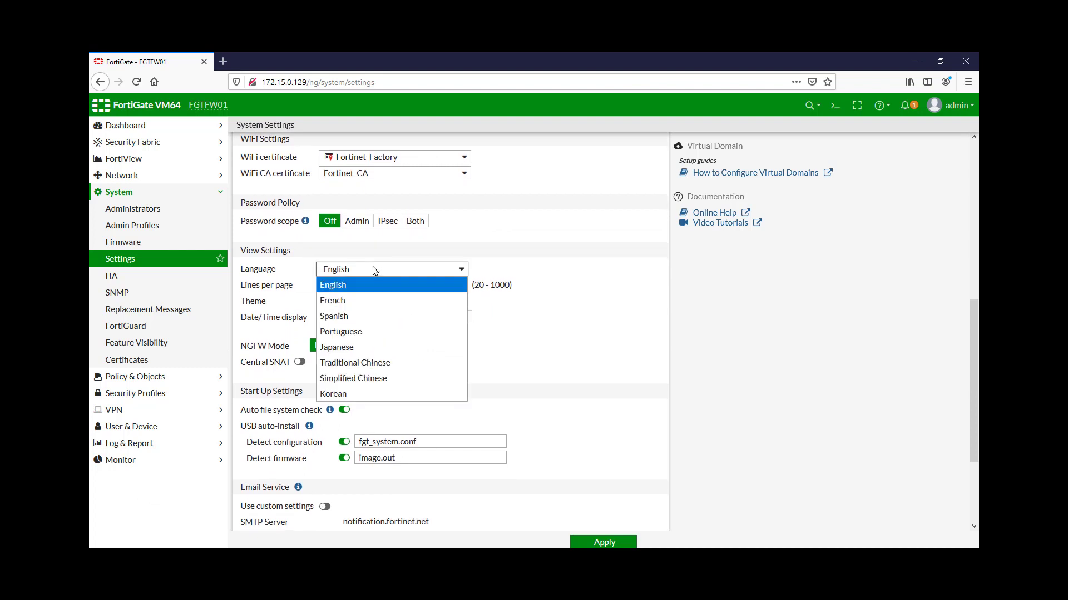
pyautogui.click(386, 337)
# Preview the Blue, Melongene and Mariner themes, keep Neutrino, and apply the settings
pyautogui.click(404, 301)
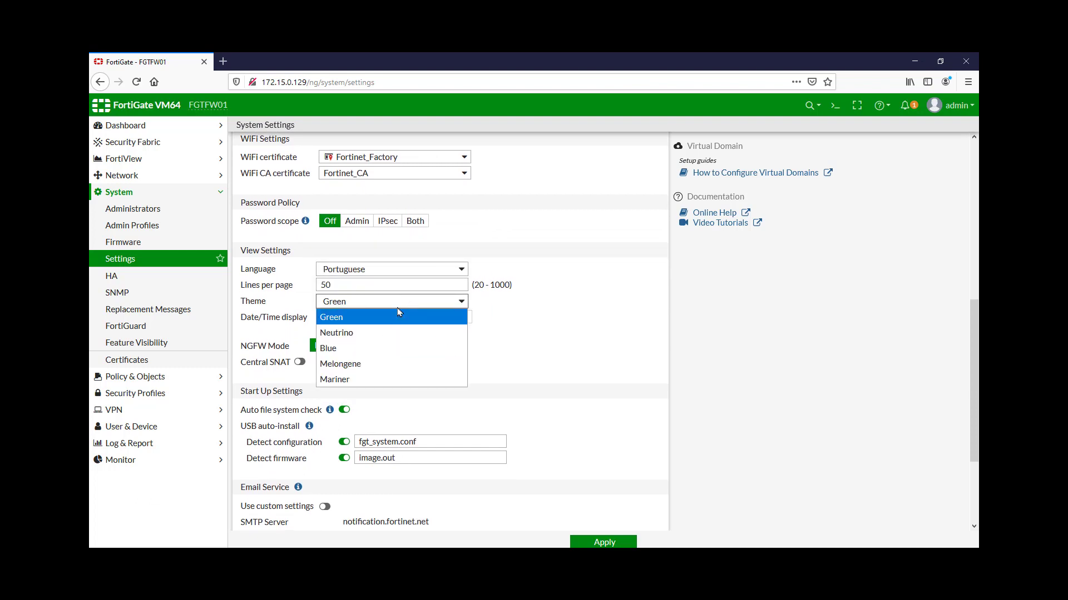
pyautogui.click(333, 334)
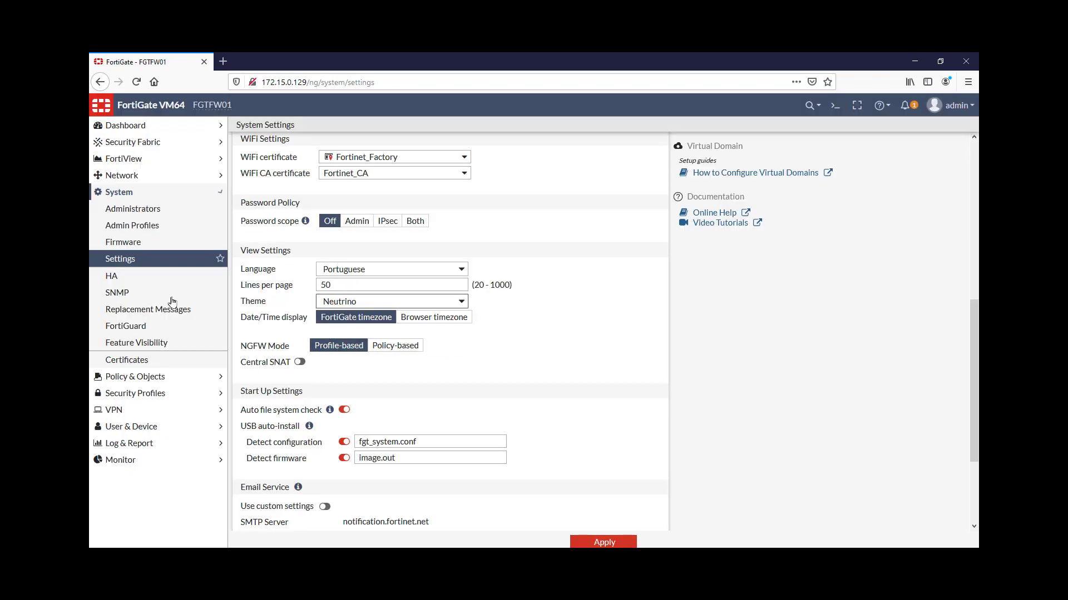
pyautogui.click(359, 307)
pyautogui.click(364, 346)
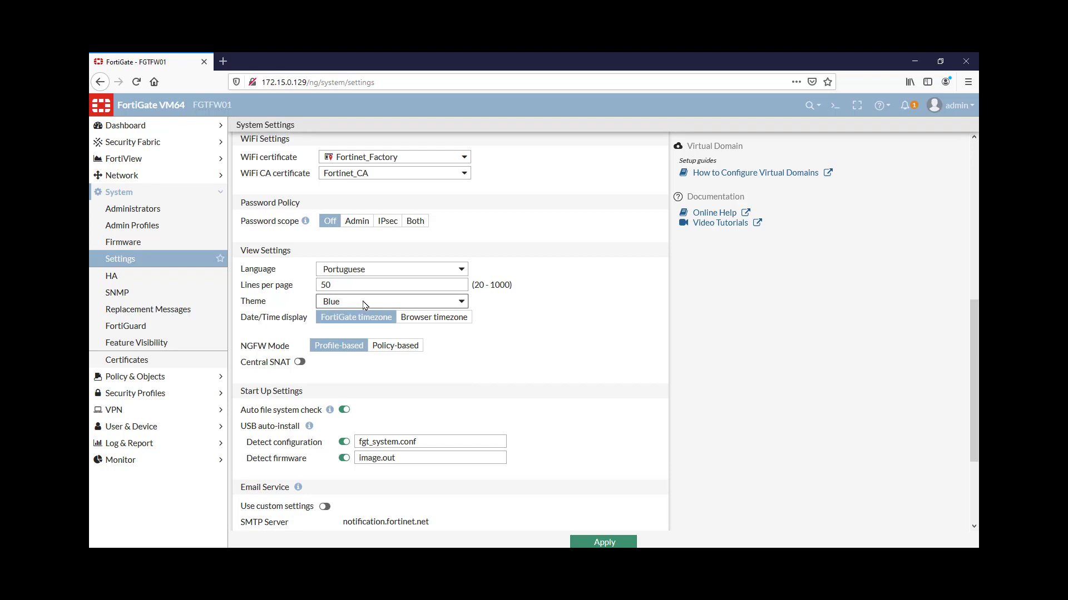
pyautogui.click(364, 306)
pyautogui.click(362, 364)
pyautogui.click(442, 302)
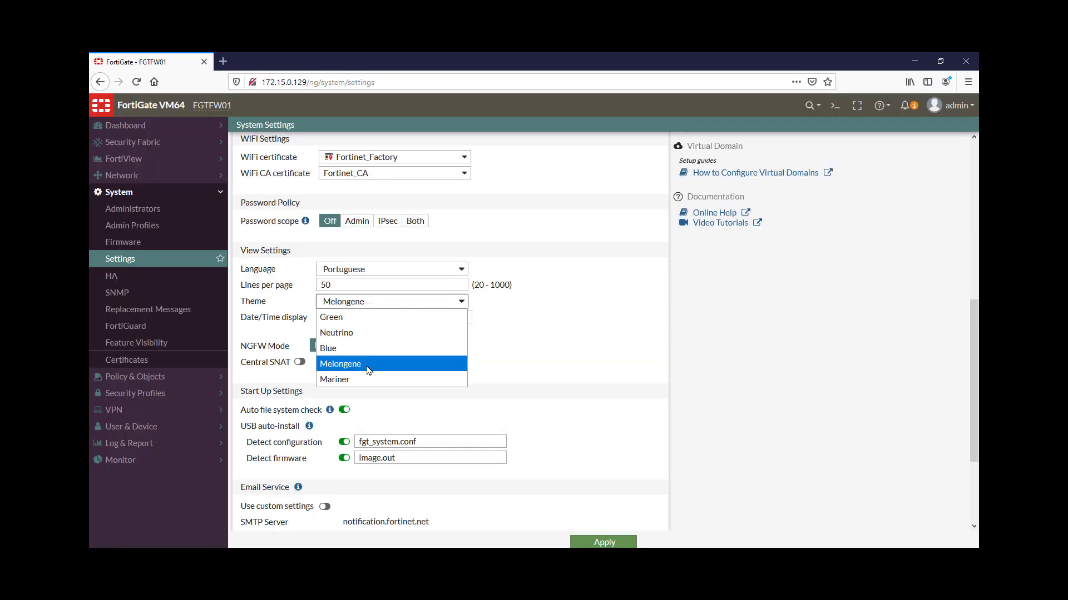
pyautogui.click(355, 379)
pyautogui.click(364, 302)
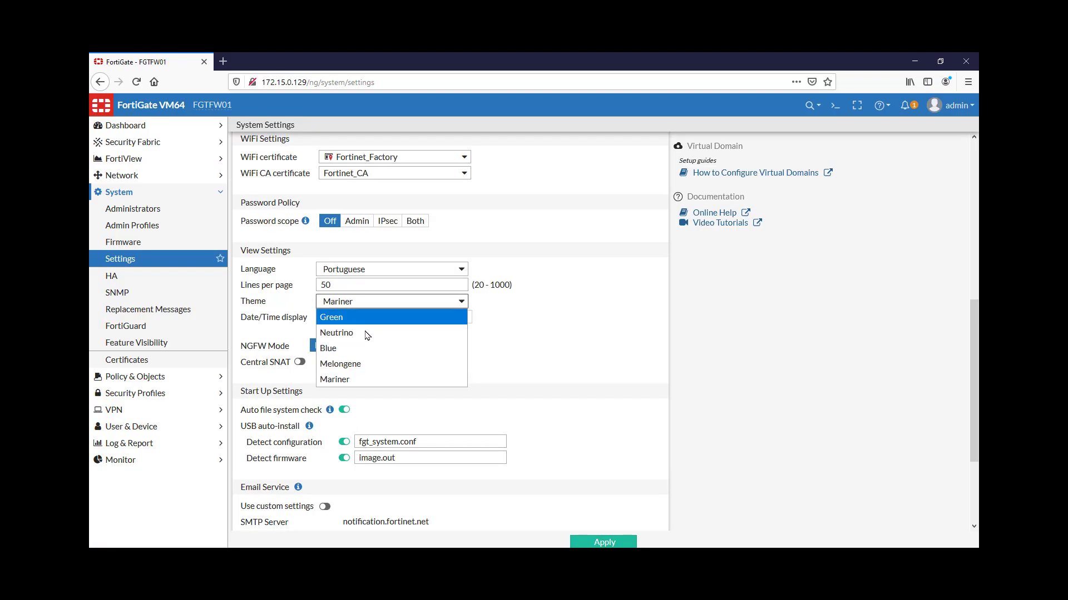
pyautogui.click(365, 333)
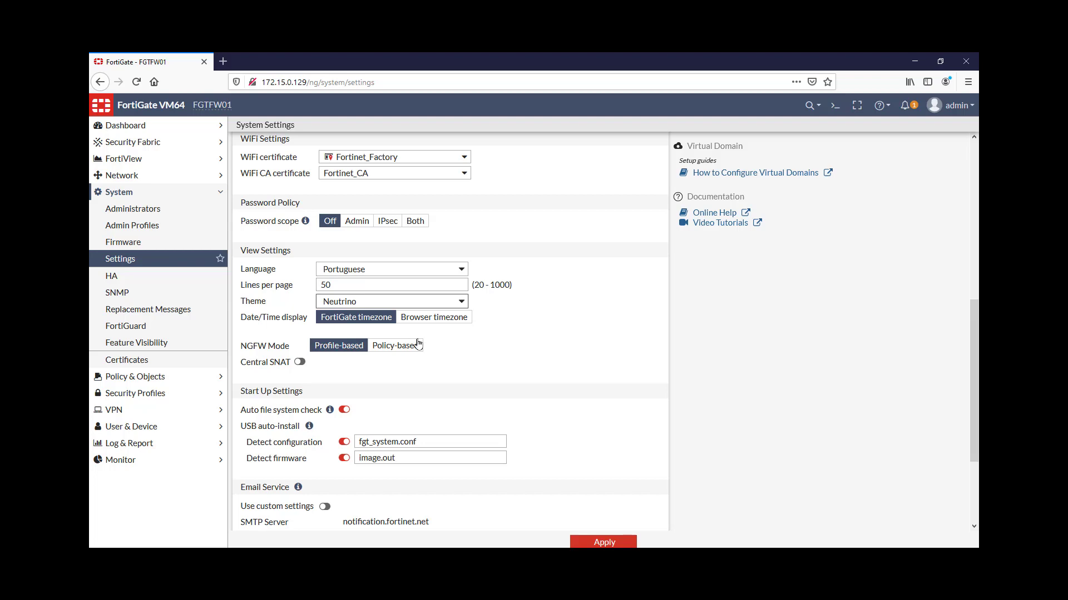
pyautogui.click(612, 542)
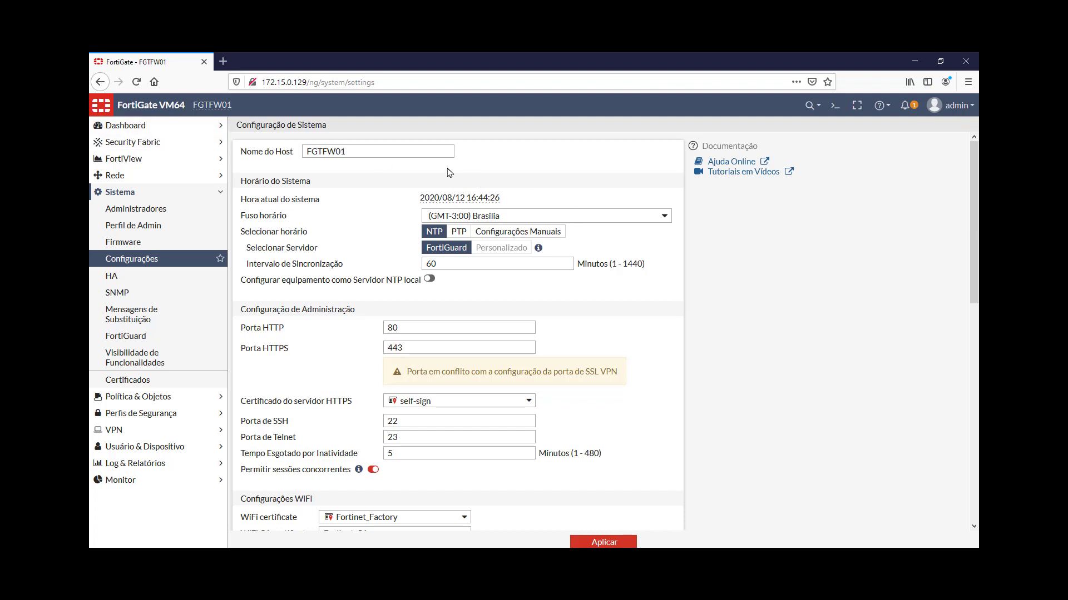
pyautogui.doubleClick(401, 151)
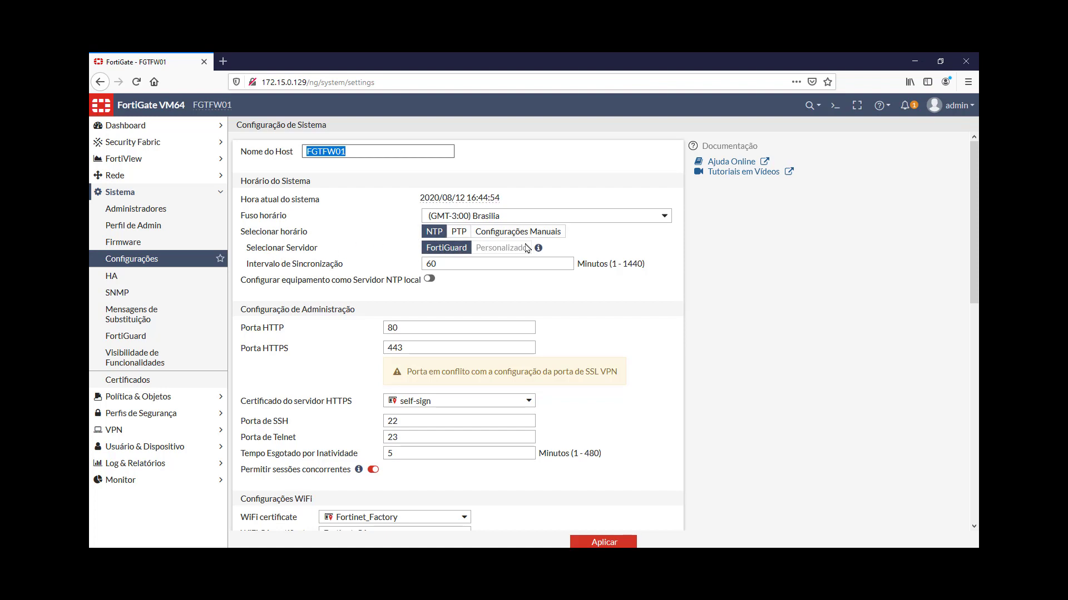
# Change the idle timeout from 5 to 480 minutes, apply, and check the saved value
pyautogui.moveTo(540, 249)
pyautogui.click(490, 260)
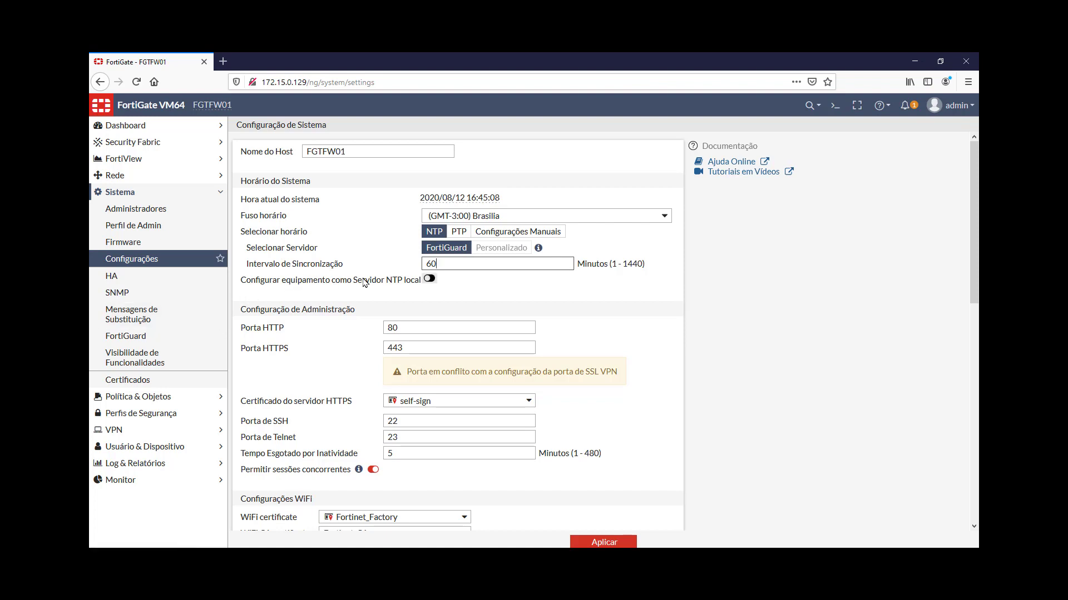
pyautogui.moveTo(277, 281); pyautogui.dragTo(382, 282)
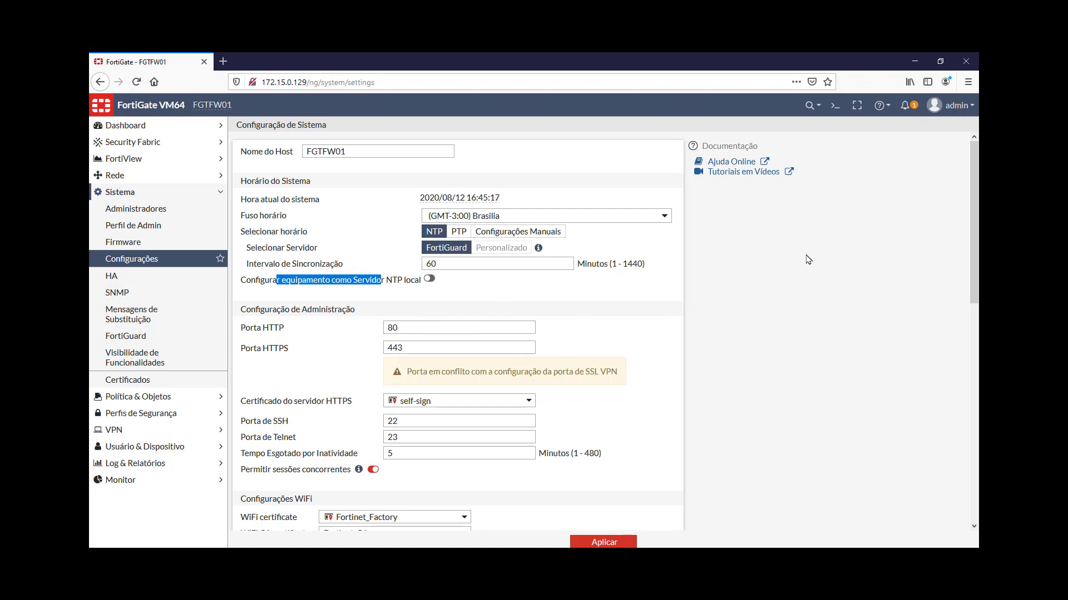
pyautogui.scroll(-5, 797, 301)
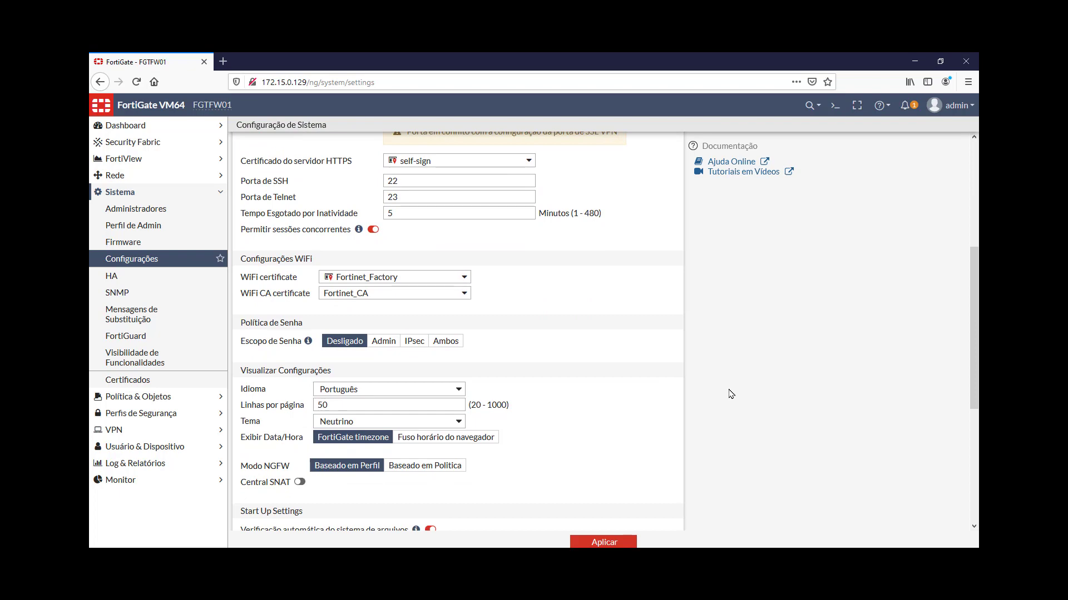
pyautogui.scroll(-5, 534, 425)
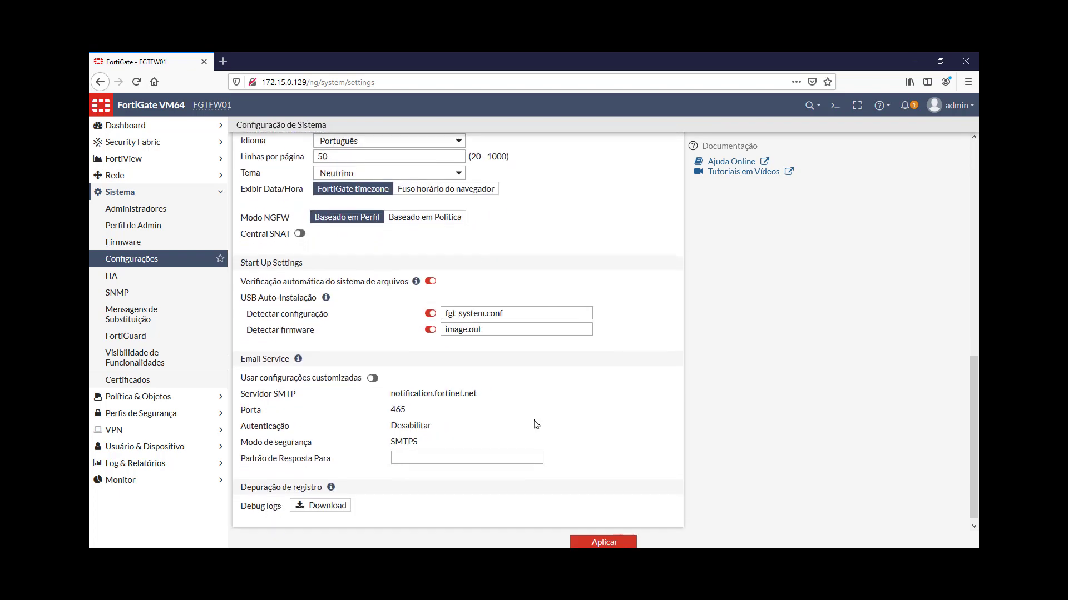
pyautogui.scroll(5, 535, 422)
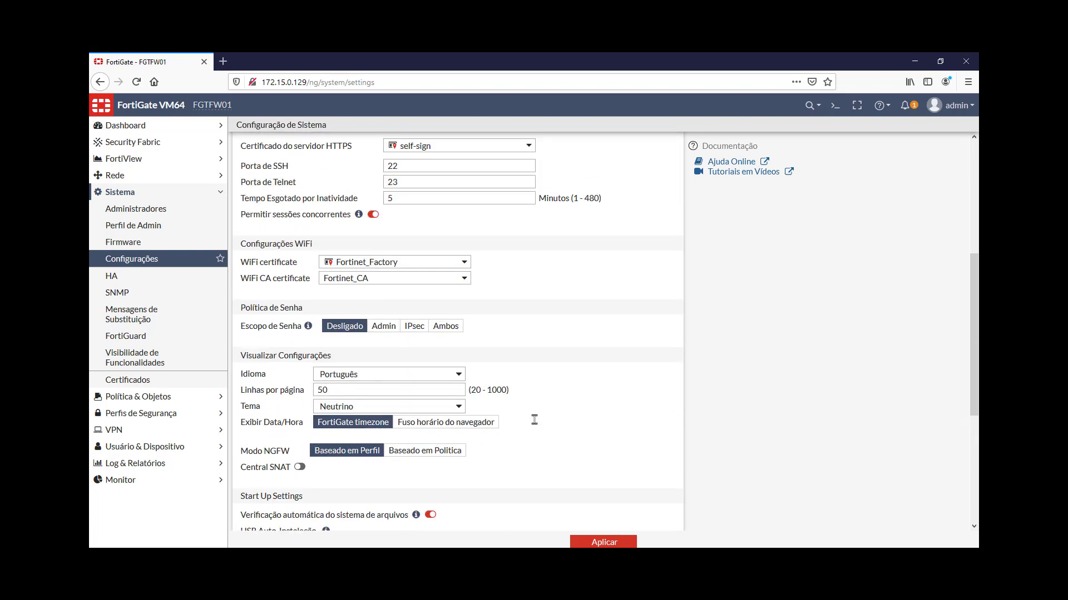
pyautogui.doubleClick(425, 199)
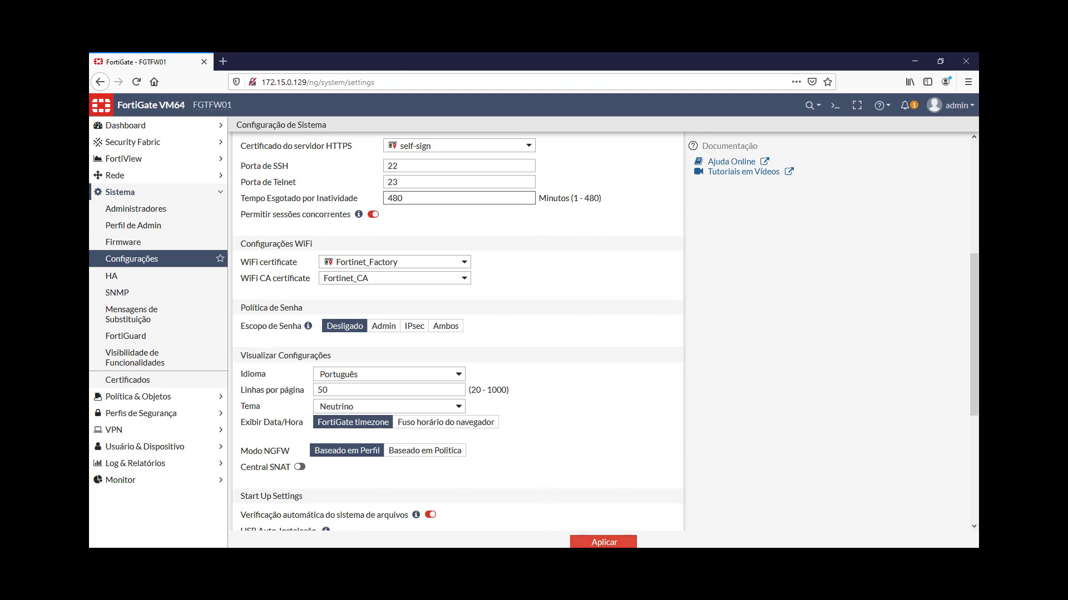
pyautogui.click(597, 542)
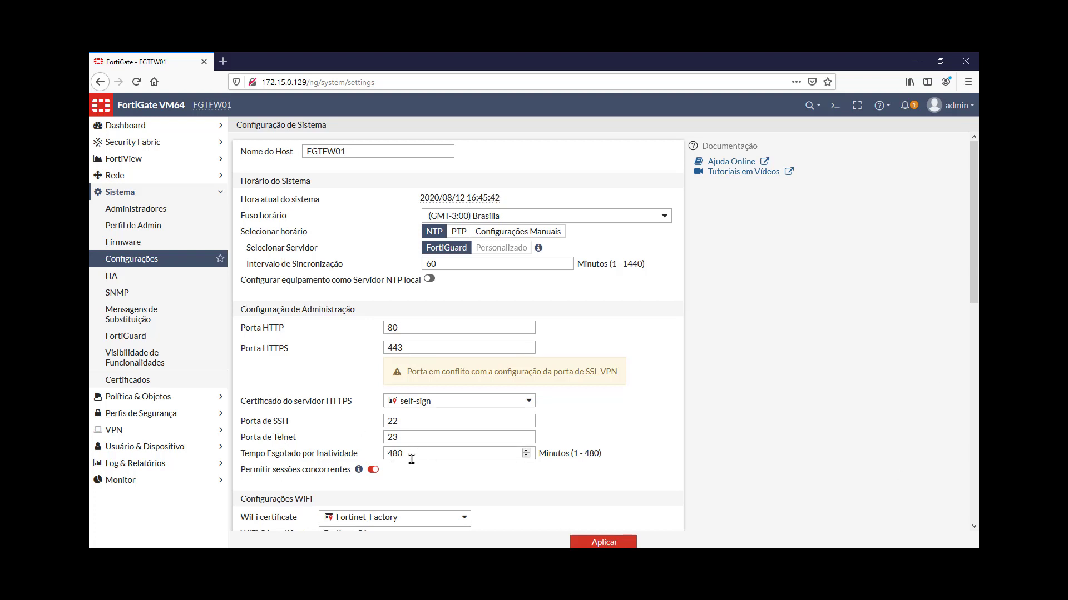
pyautogui.moveTo(407, 457); pyautogui.dragTo(370, 453)
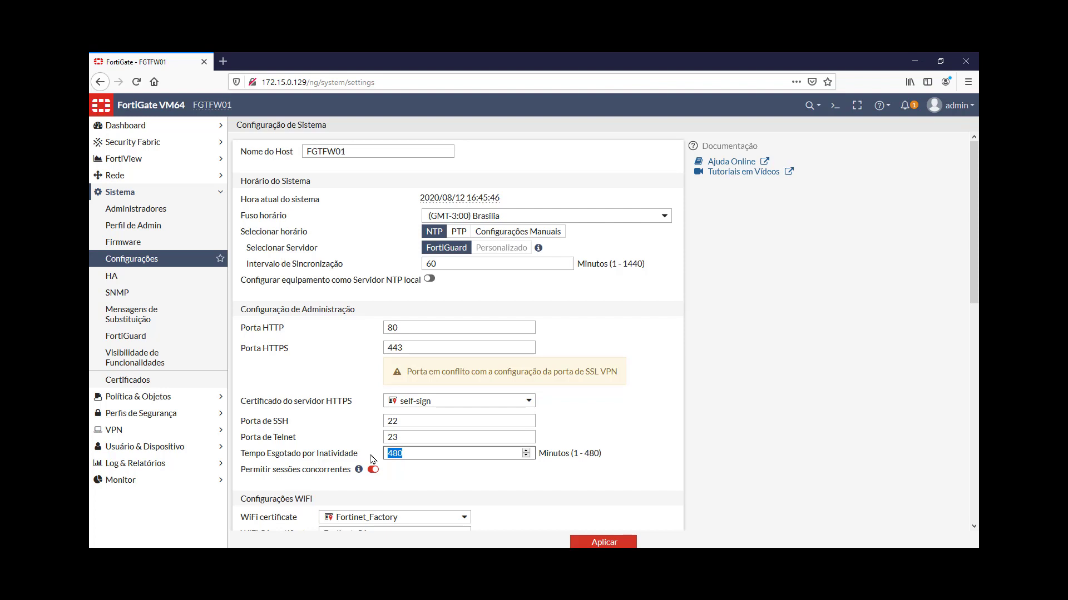
pyautogui.click(370, 468)
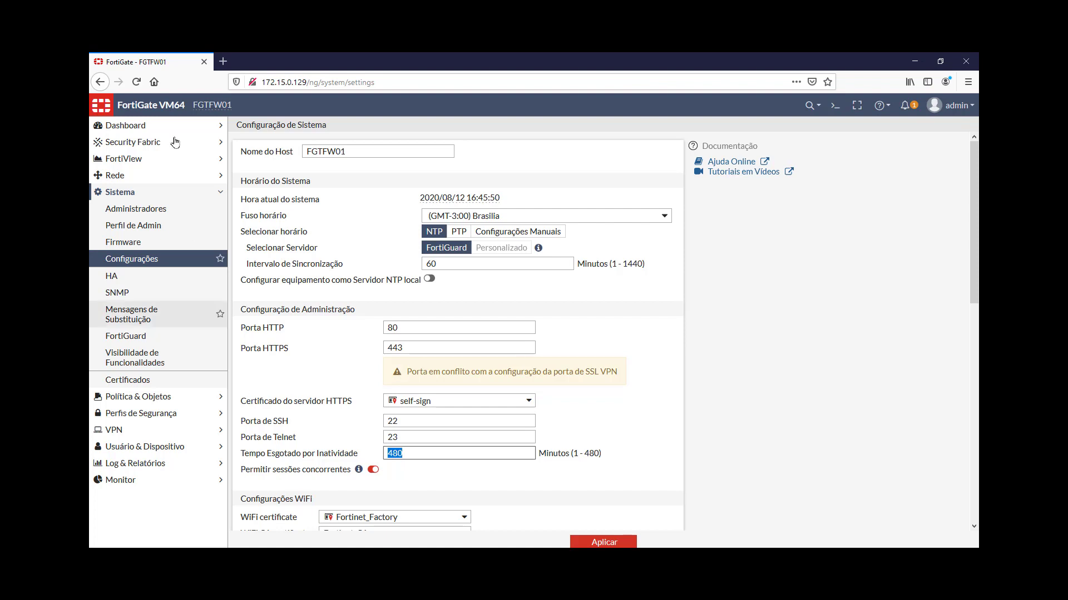
# Return to the Status dashboard and open the gear customisation menu at the bottom right
pyautogui.click(159, 129)
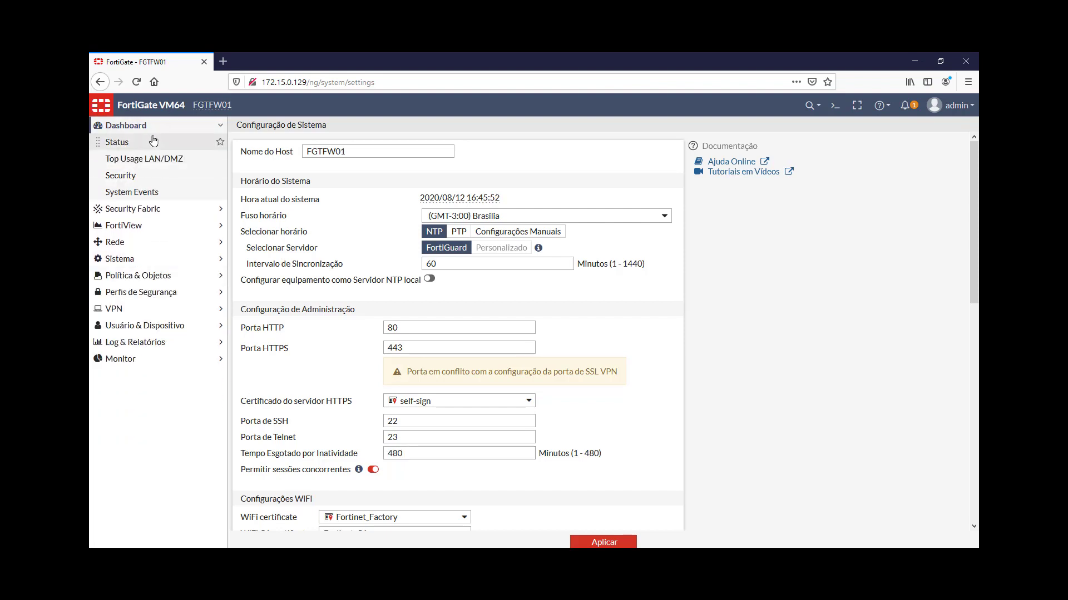
pyautogui.click(133, 144)
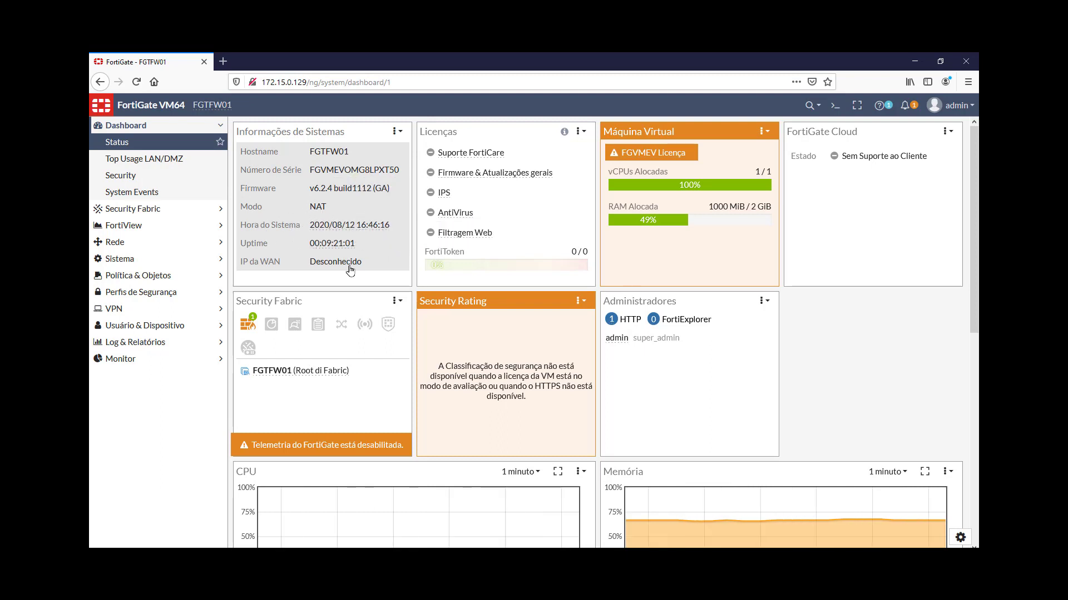
pyautogui.scroll(-3, 778, 380)
pyautogui.scroll(3, 803, 387)
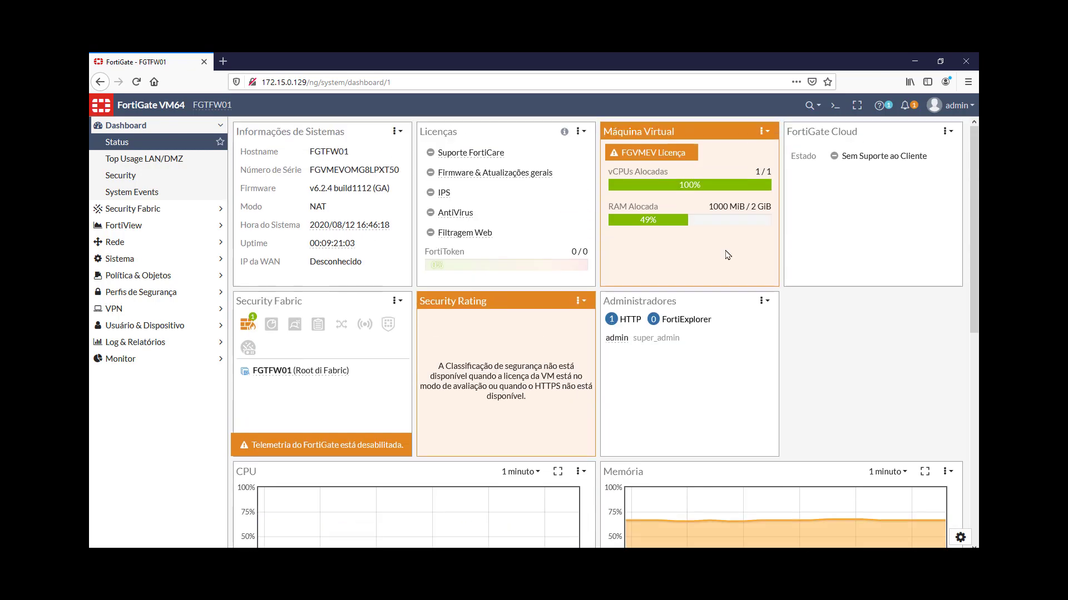
pyautogui.scroll(-5, 785, 420)
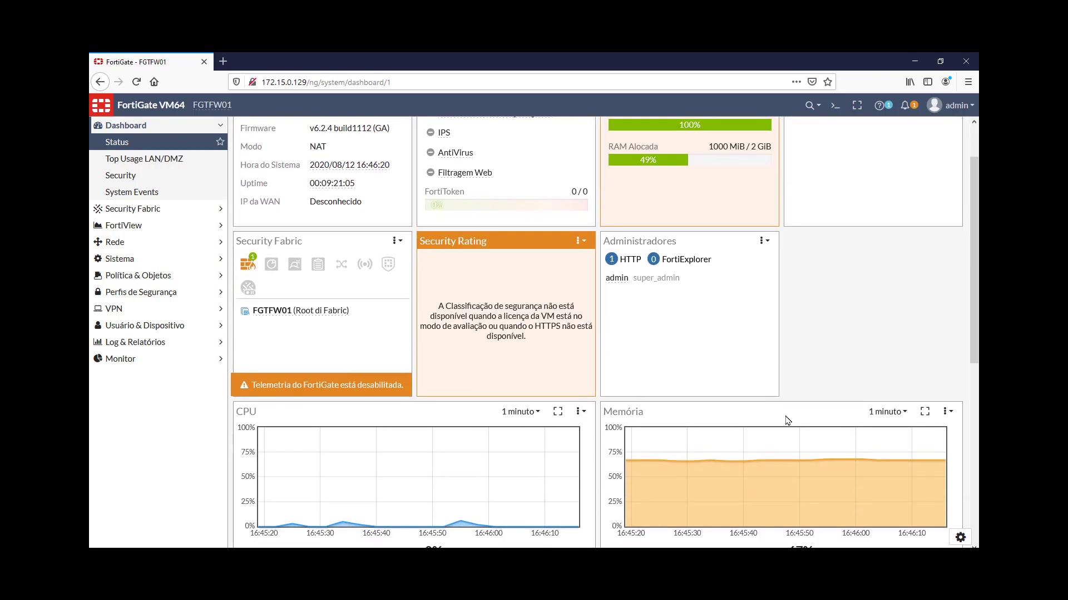
pyautogui.scroll(-5, 794, 443)
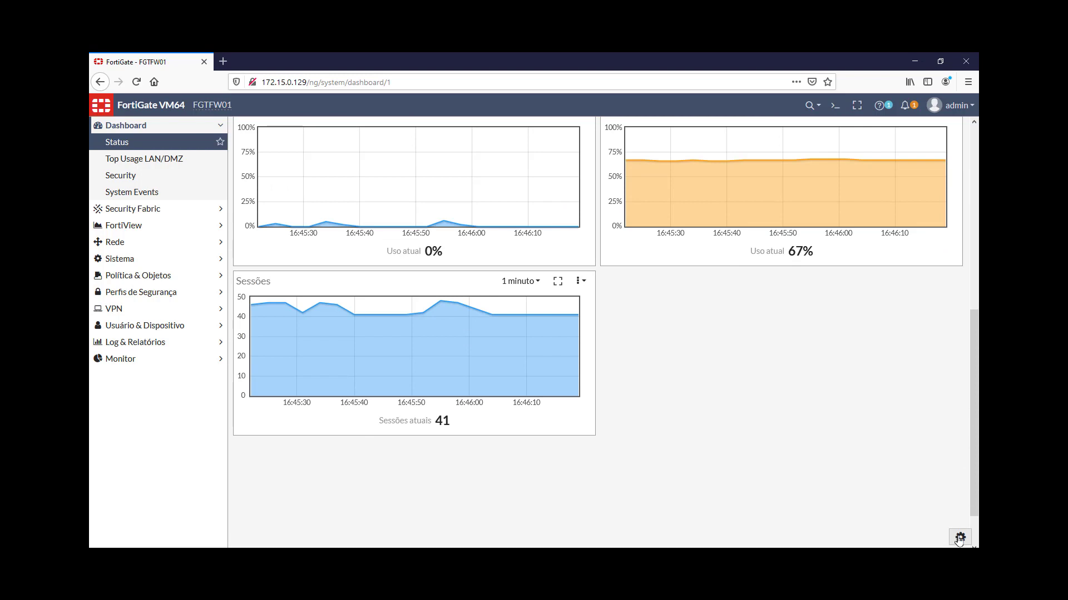
pyautogui.click(958, 538)
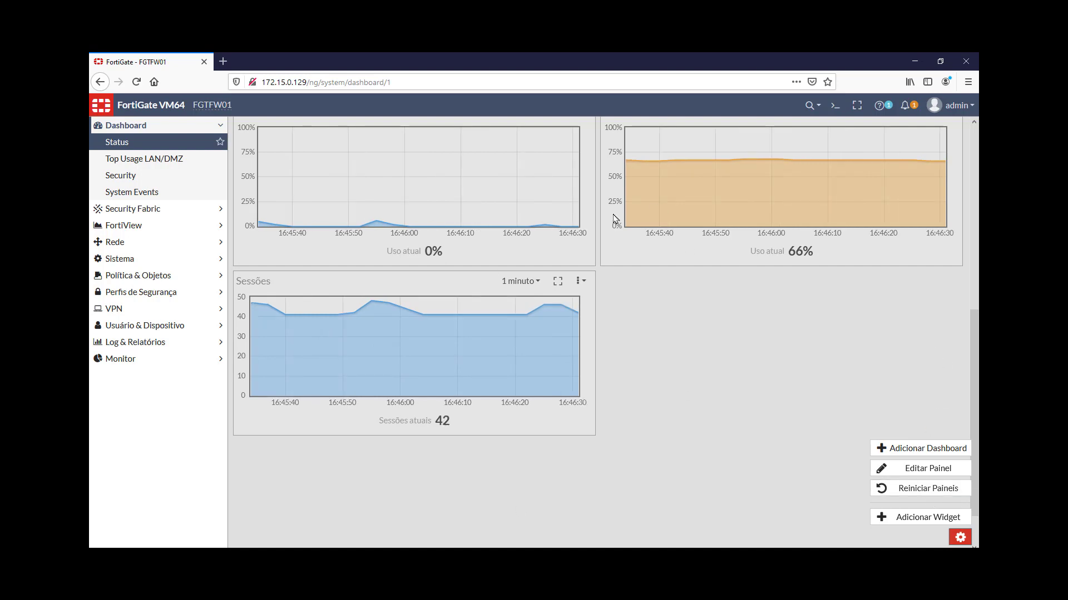
# Add an Interface Bandwidth widget monitoring port2 and close the widget panel
pyautogui.click(931, 519)
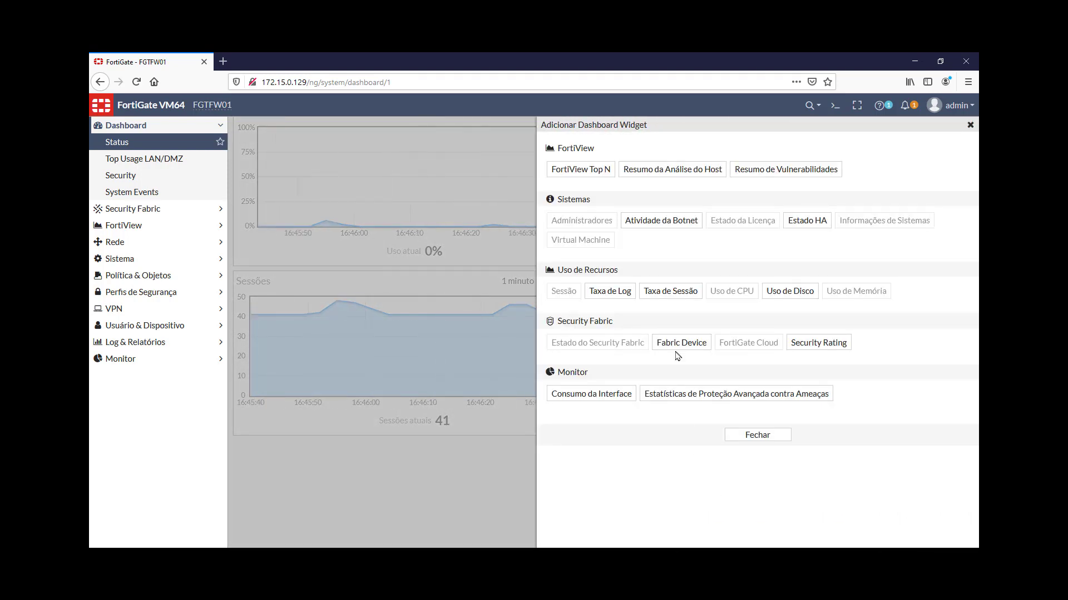
pyautogui.click(601, 401)
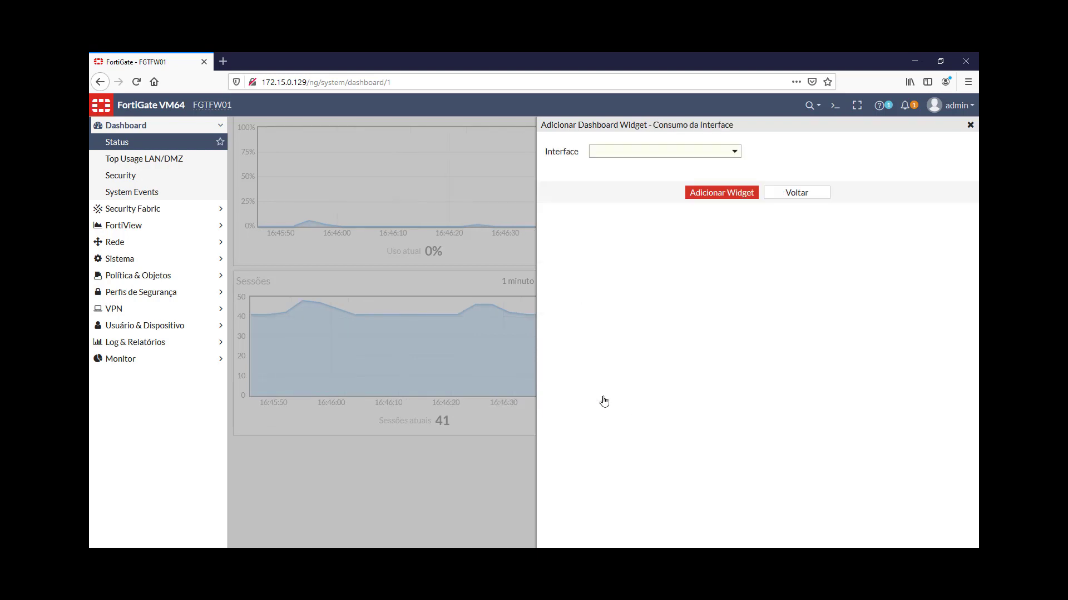
pyautogui.click(672, 150)
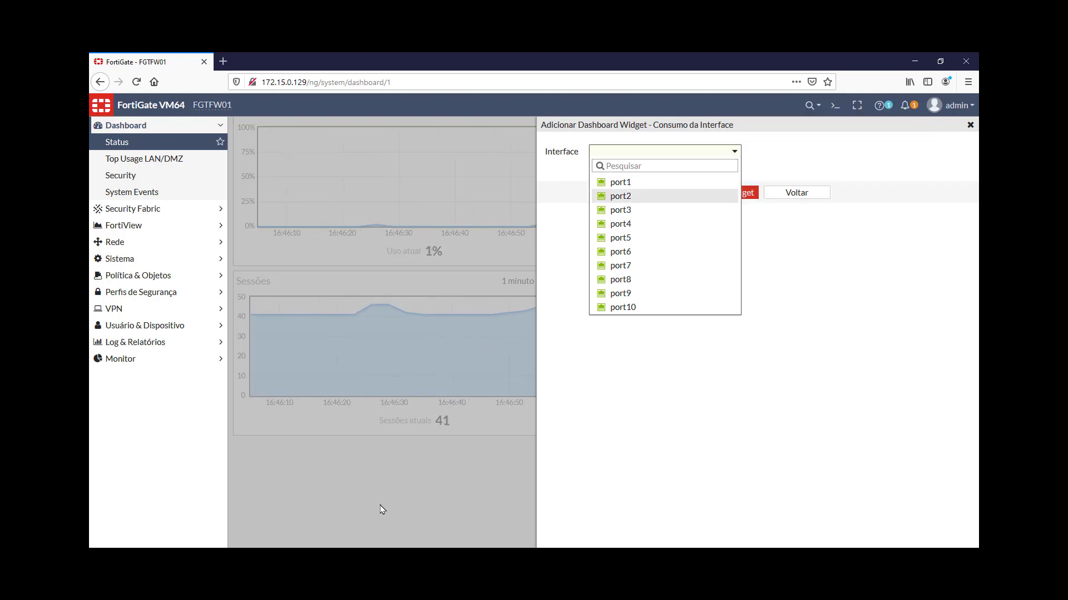
pyautogui.scroll(6, 382, 510)
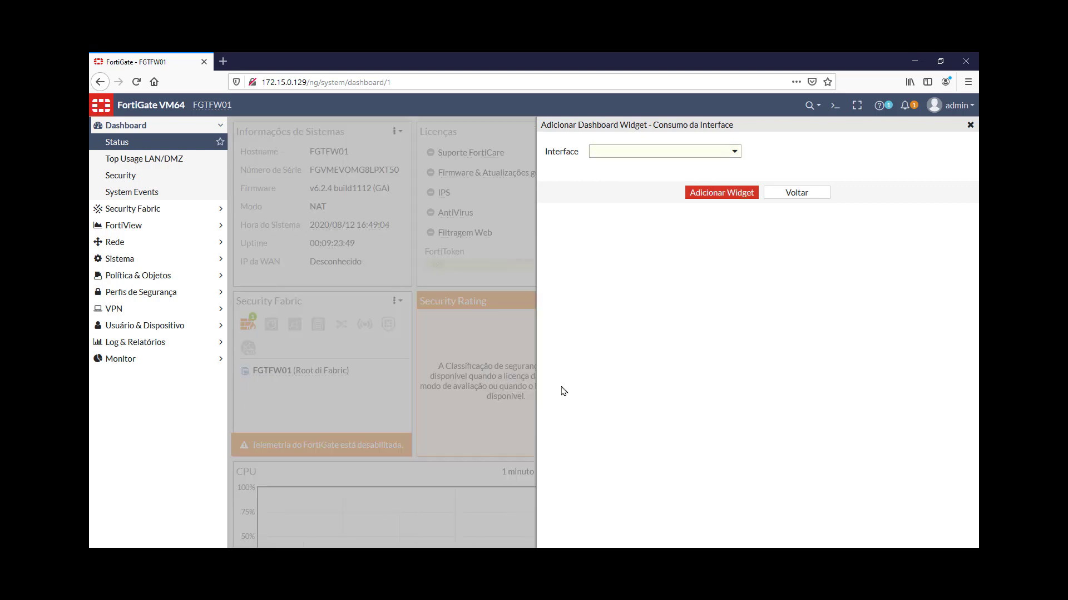
pyautogui.click(632, 151)
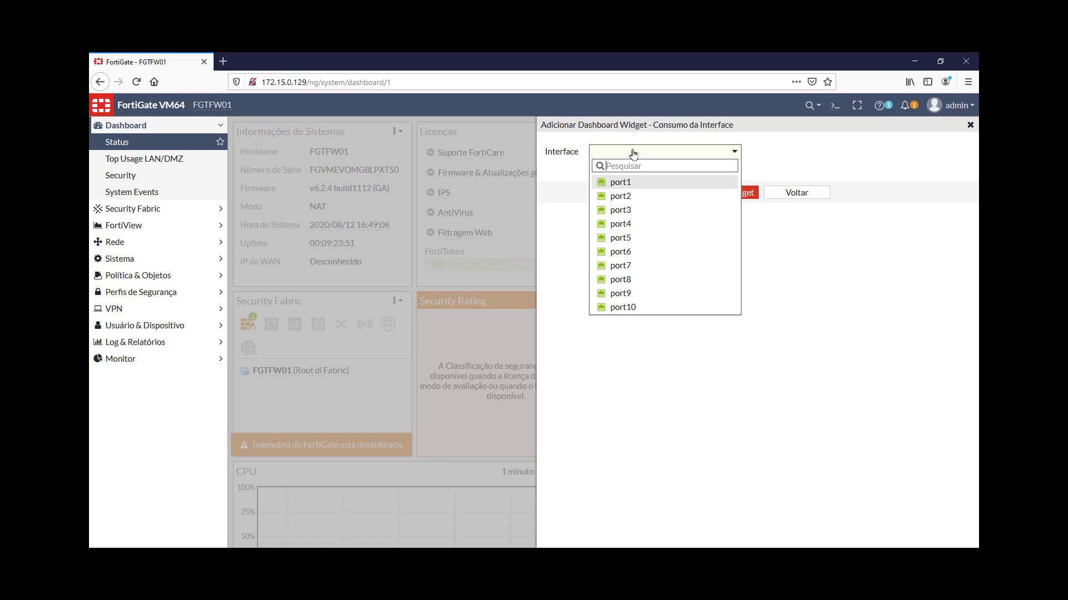
pyautogui.click(637, 197)
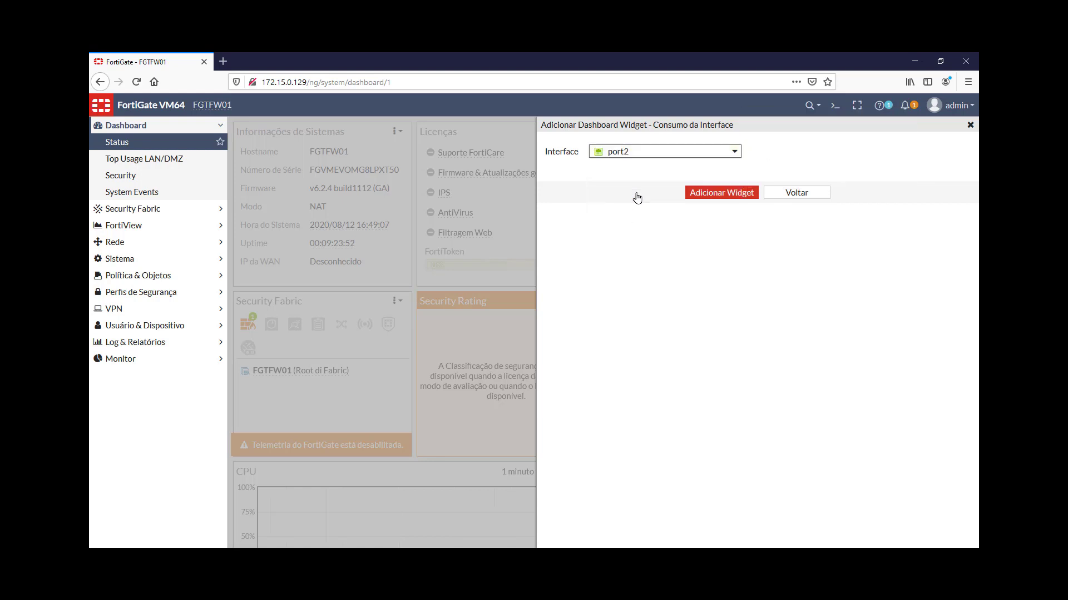
pyautogui.click(738, 195)
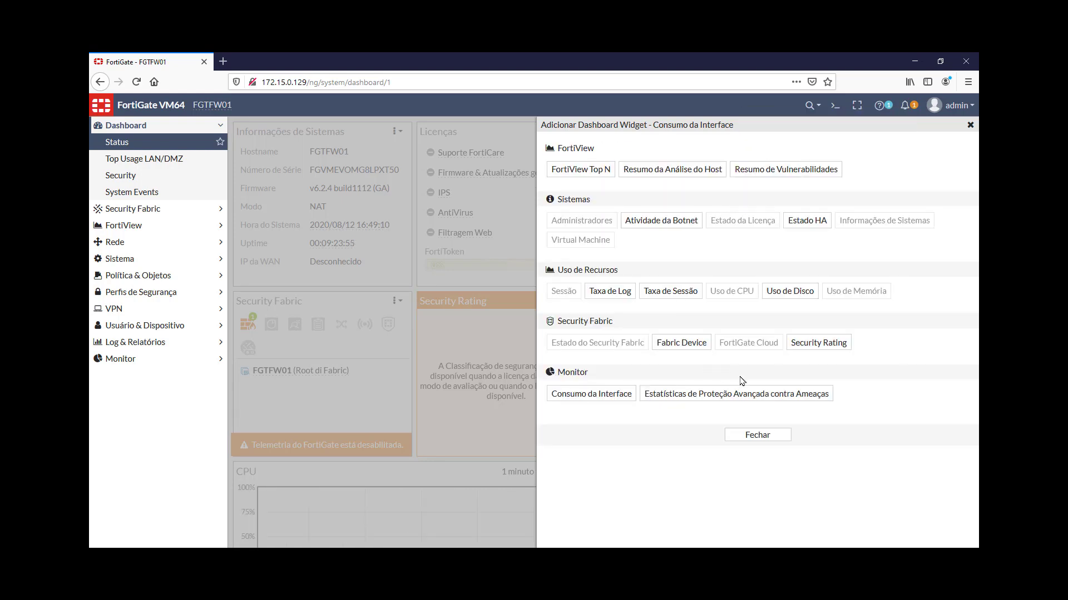
pyautogui.click(757, 436)
pyautogui.scroll(-7, 556, 410)
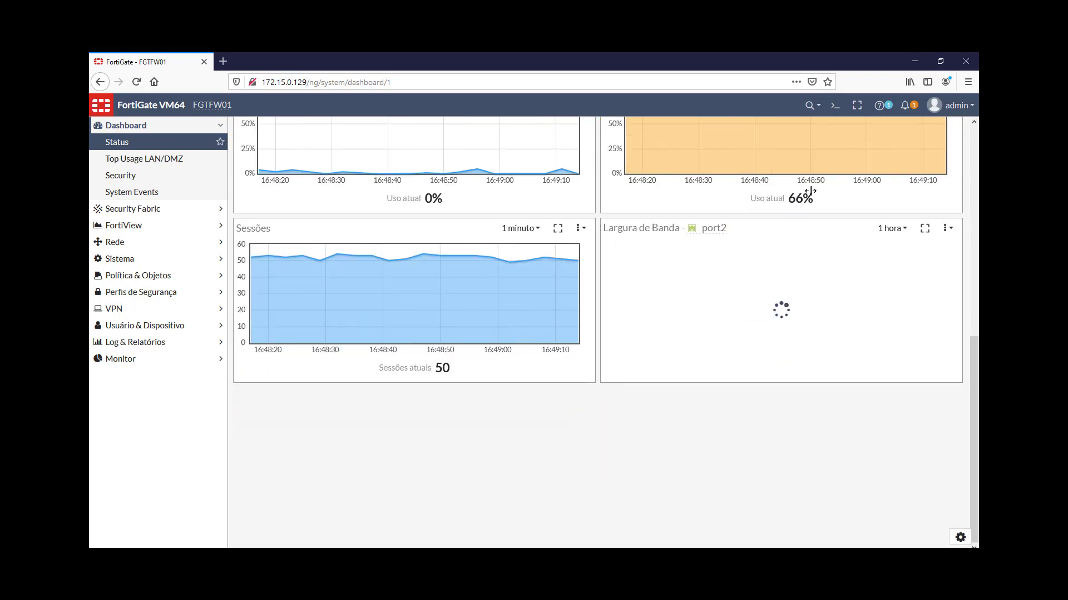
# Check the port2 chart's time range options and view it full screen
pyautogui.click(904, 230)
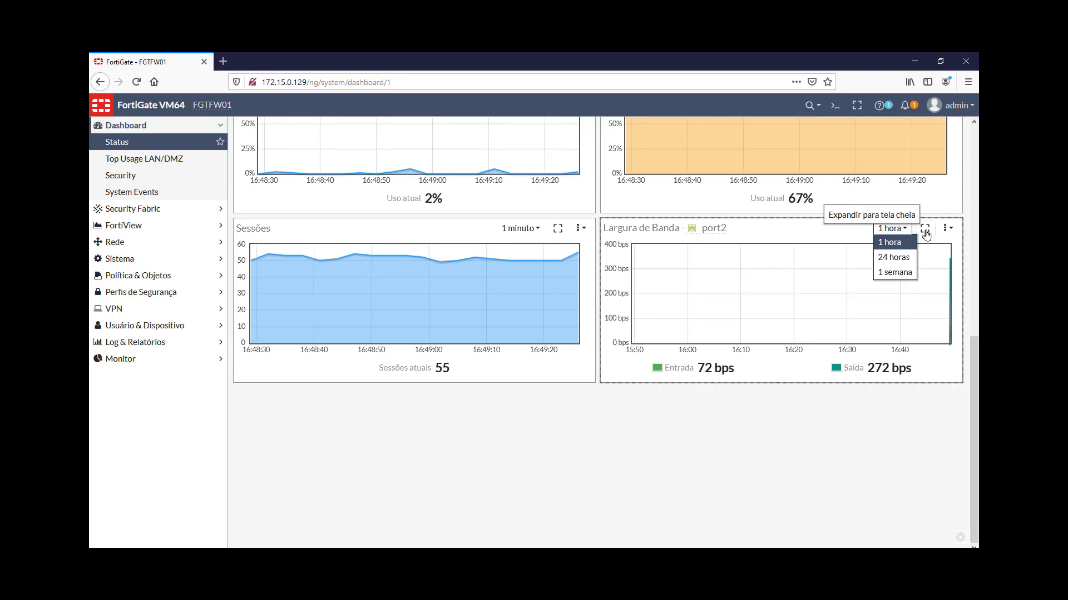
pyautogui.click(925, 230)
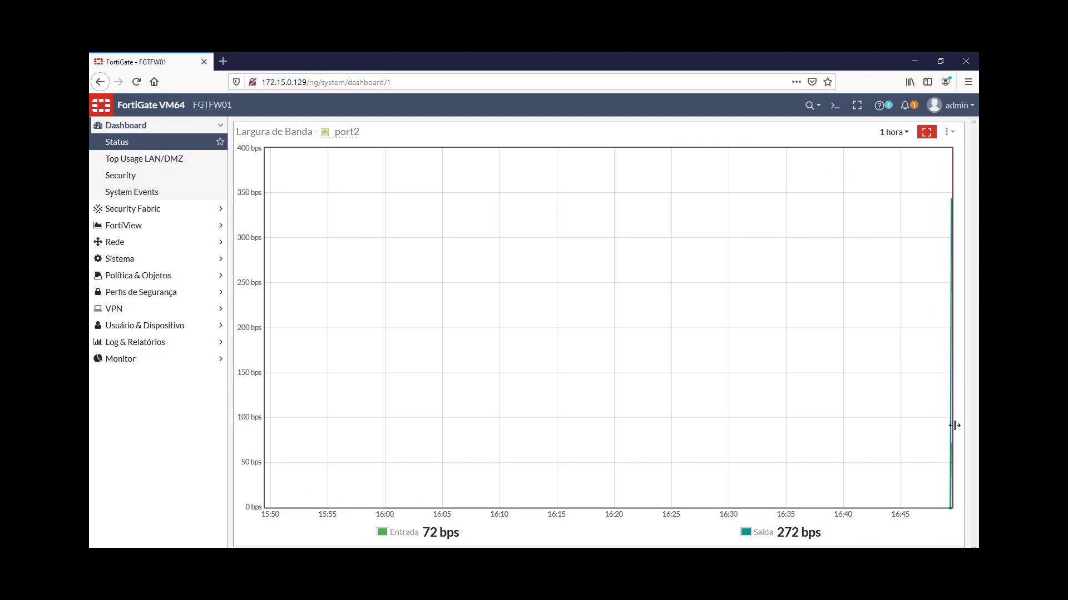
pyautogui.click(926, 132)
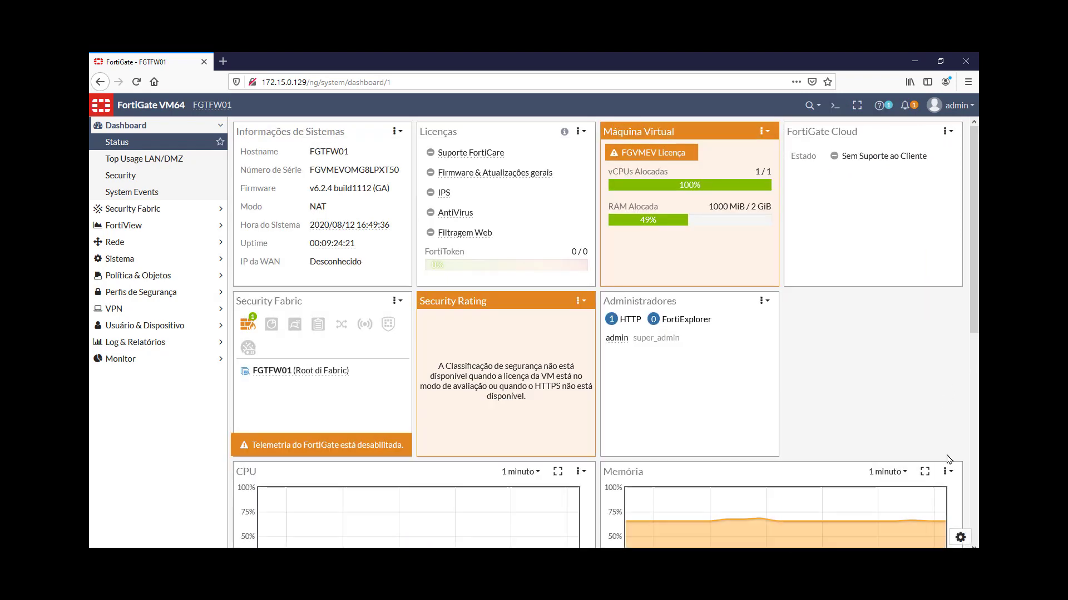
pyautogui.scroll(-7, 966, 248)
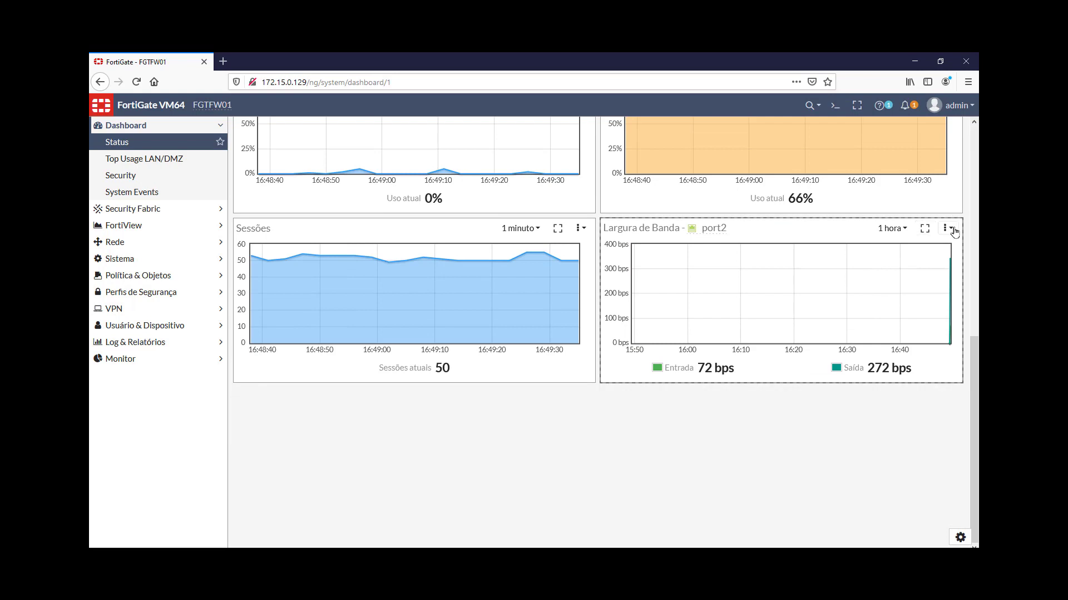
# Resize the port2 bandwidth and Sessões widgets to 1x1
pyautogui.click(946, 228)
pyautogui.moveTo(958, 247)
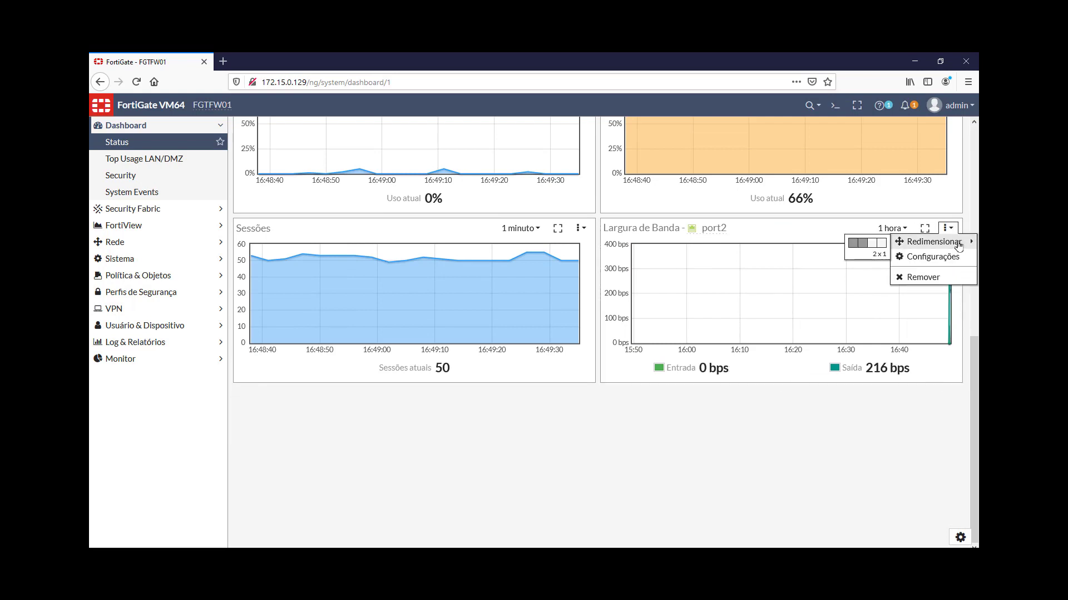
pyautogui.click(852, 245)
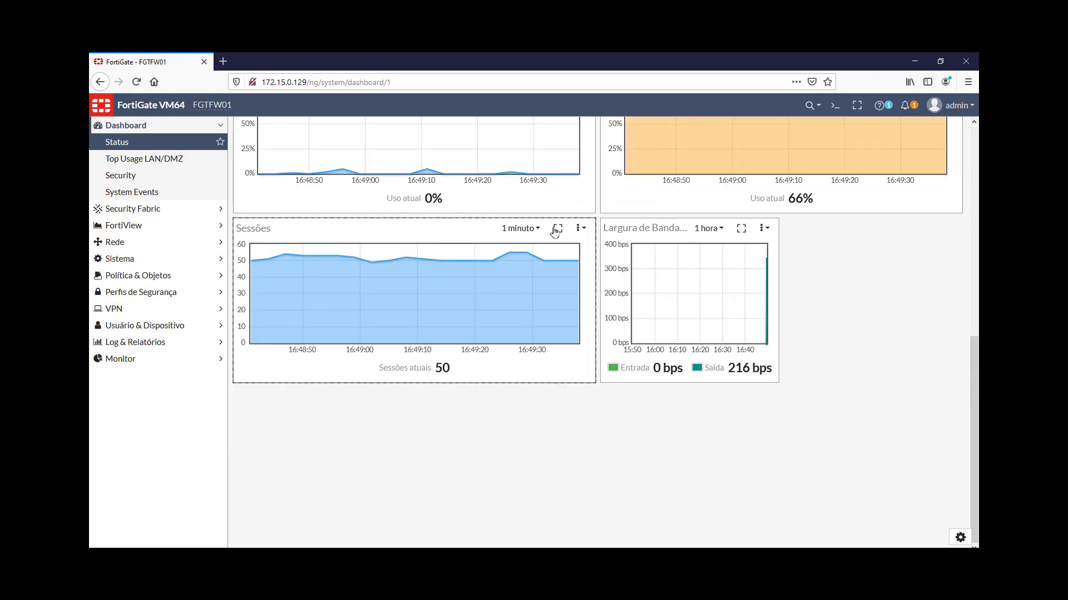
pyautogui.click(581, 229)
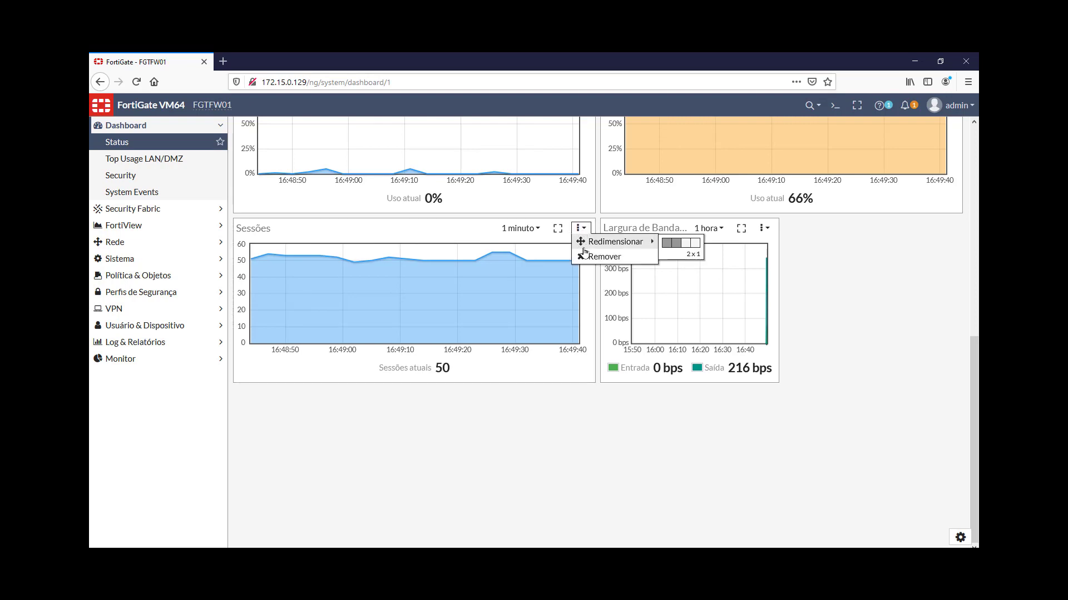
pyautogui.click(667, 243)
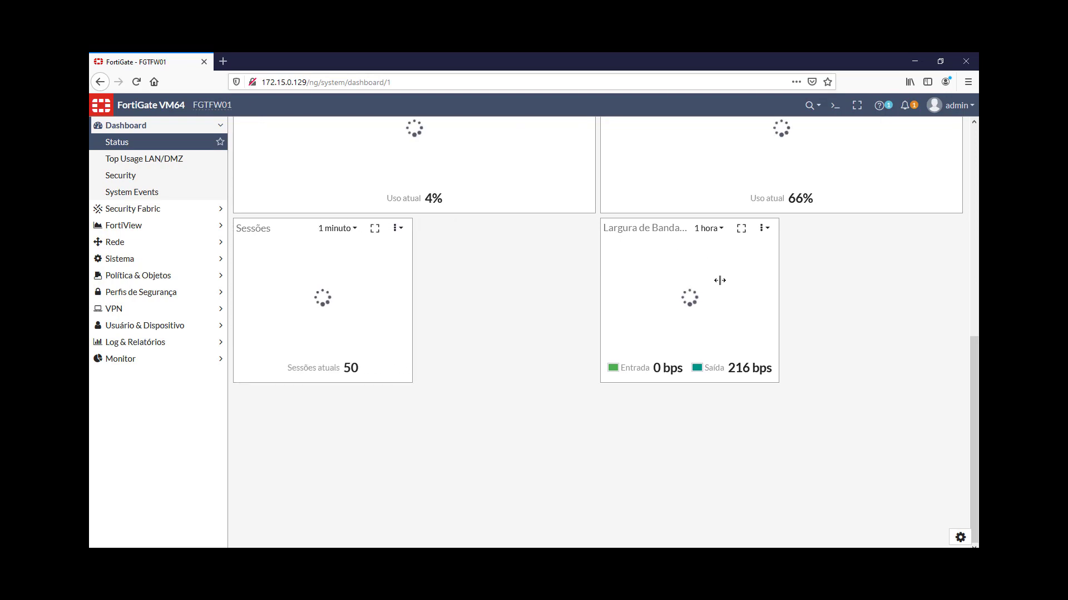
pyautogui.scroll(5, 785, 205)
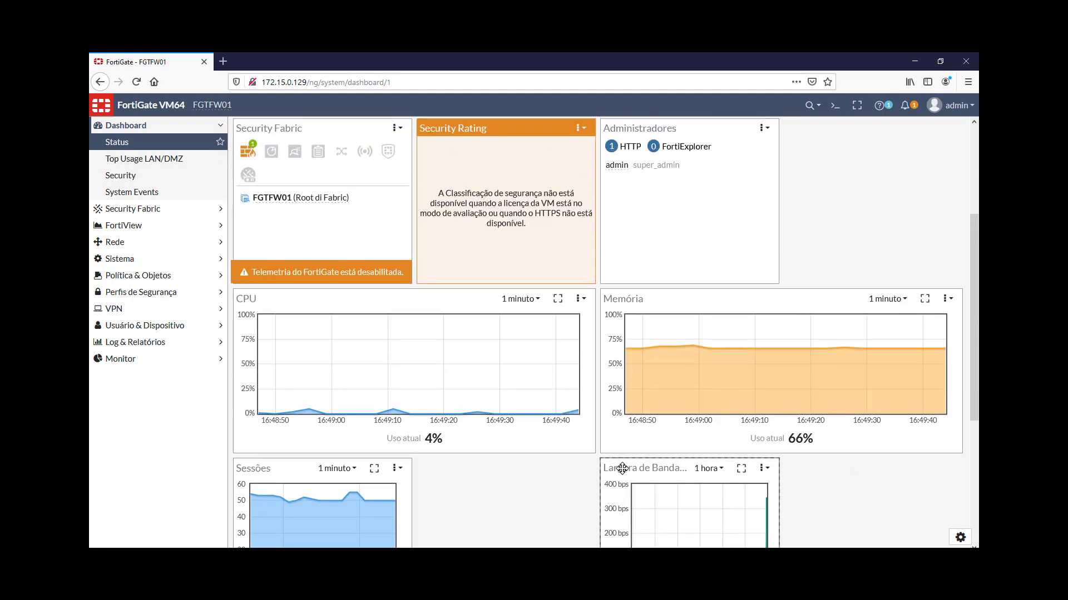
# Move the port2 bandwidth widget next to CPU and review its interface settings without changes
pyautogui.moveTo(617, 469); pyautogui.dragTo(469, 470)
pyautogui.click(579, 468)
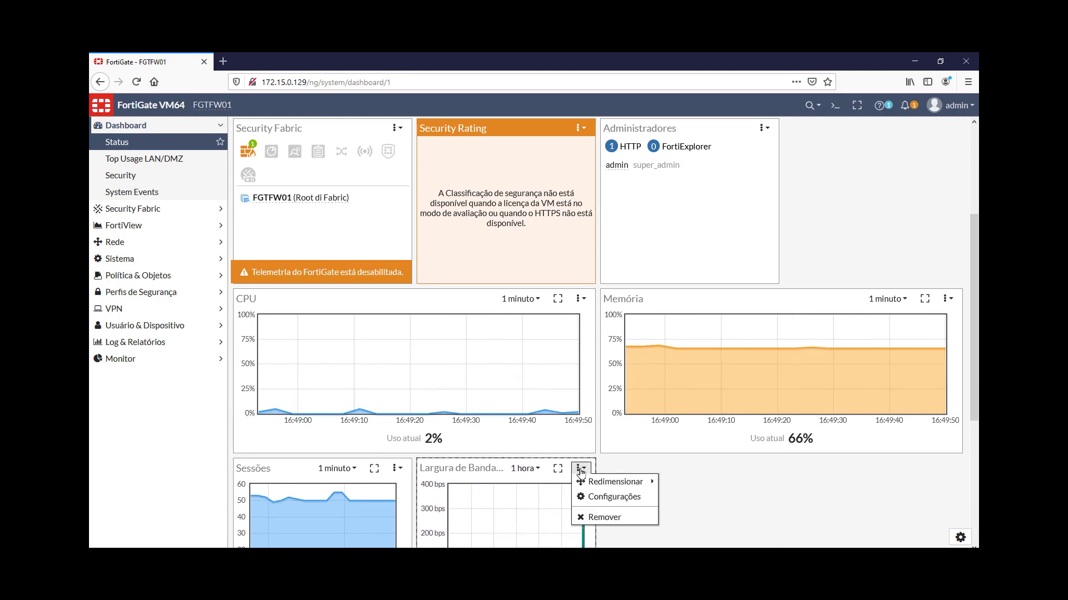
pyautogui.click(619, 499)
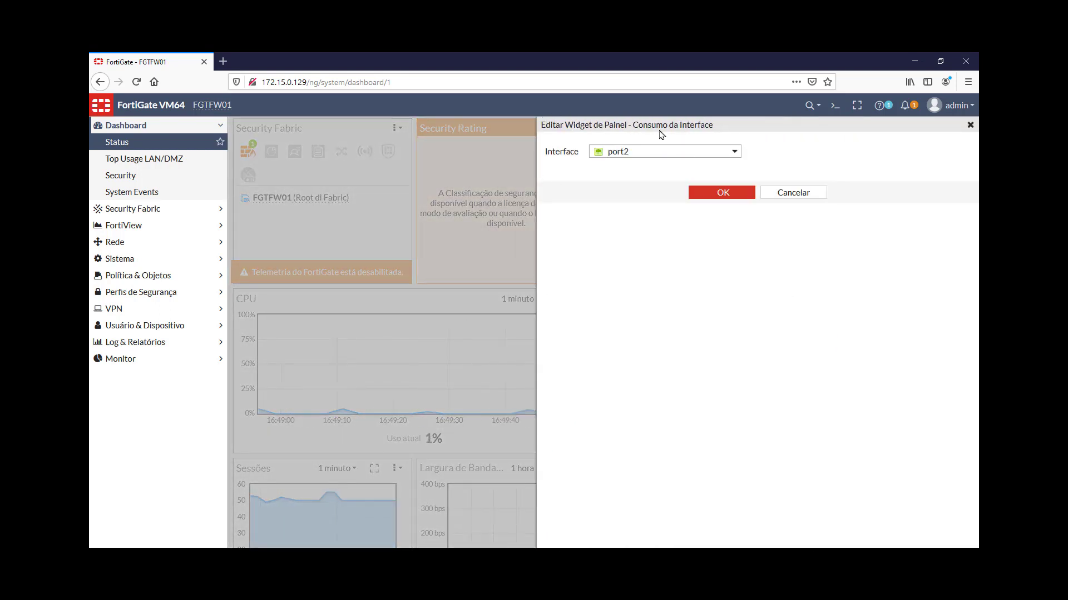
pyautogui.click(808, 192)
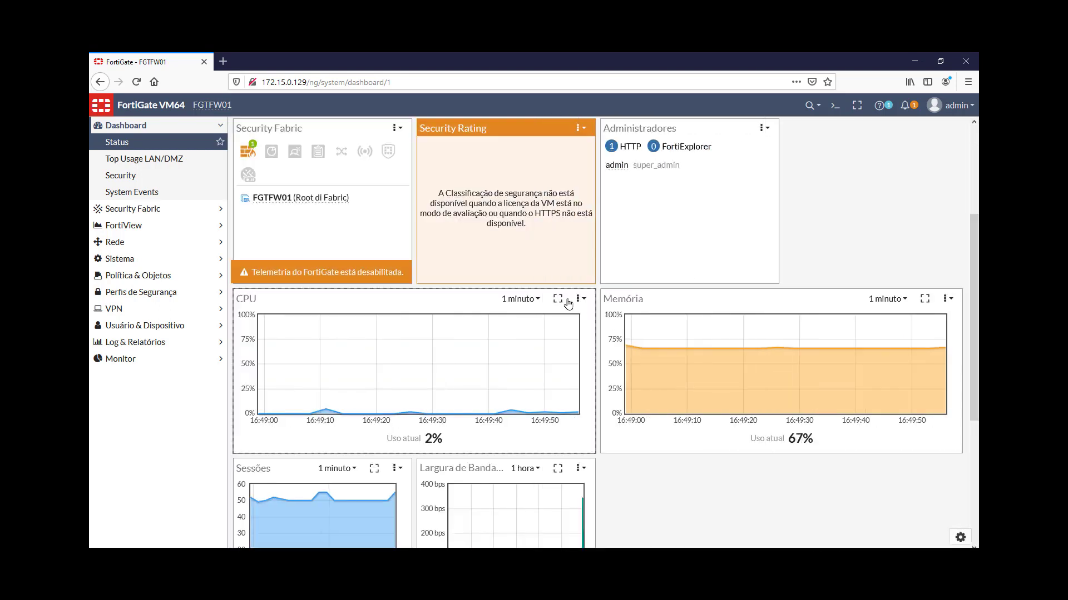
# Resize the CPU and Memória widgets to 1x1
pyautogui.click(580, 300)
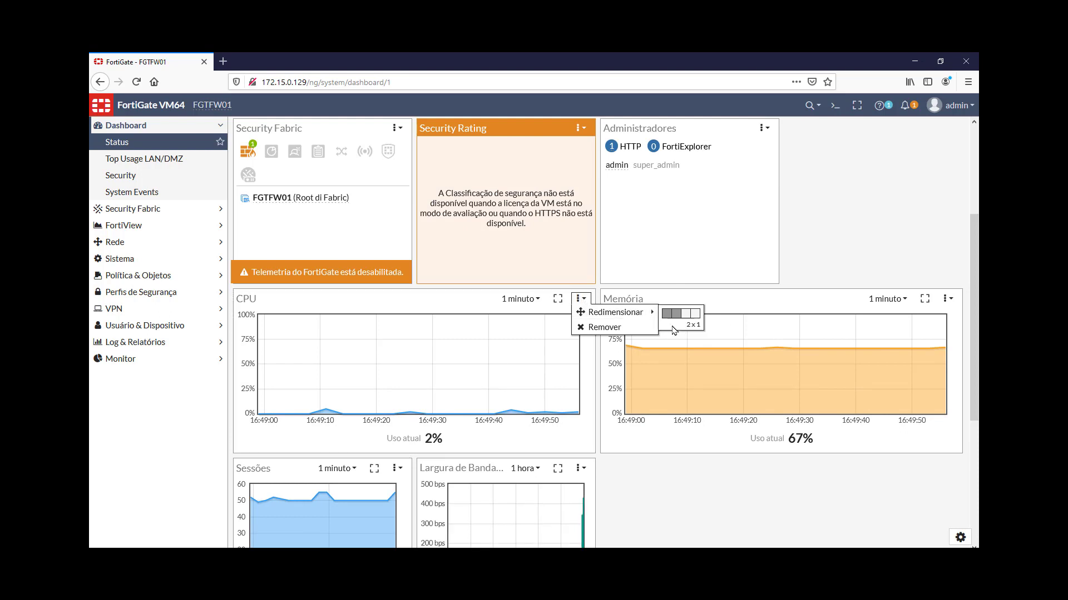
pyautogui.click(665, 315)
pyautogui.click(946, 298)
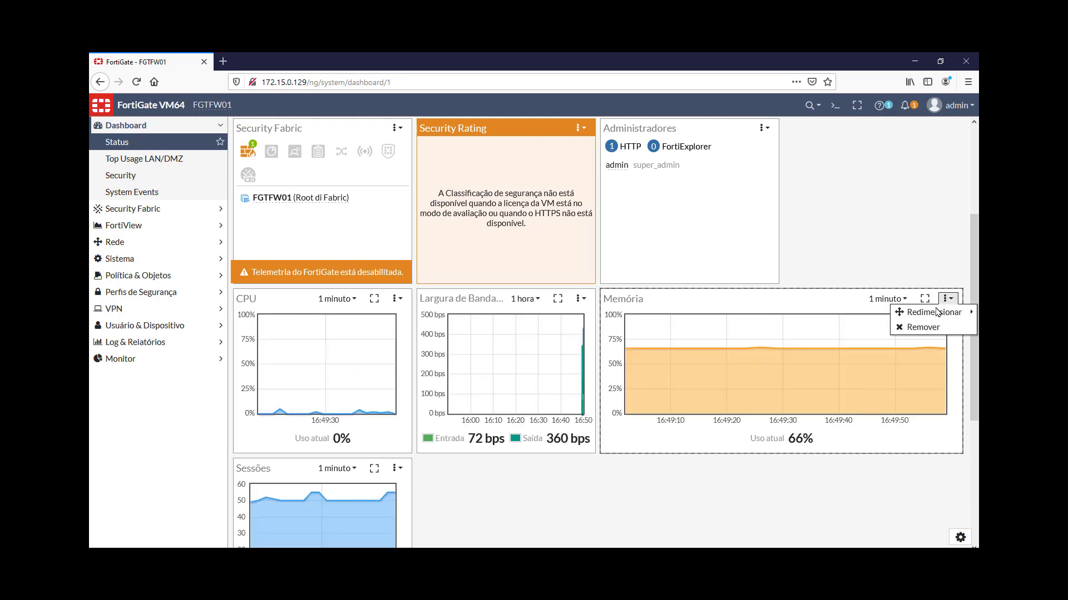
pyautogui.moveTo(929, 312)
pyautogui.click(856, 318)
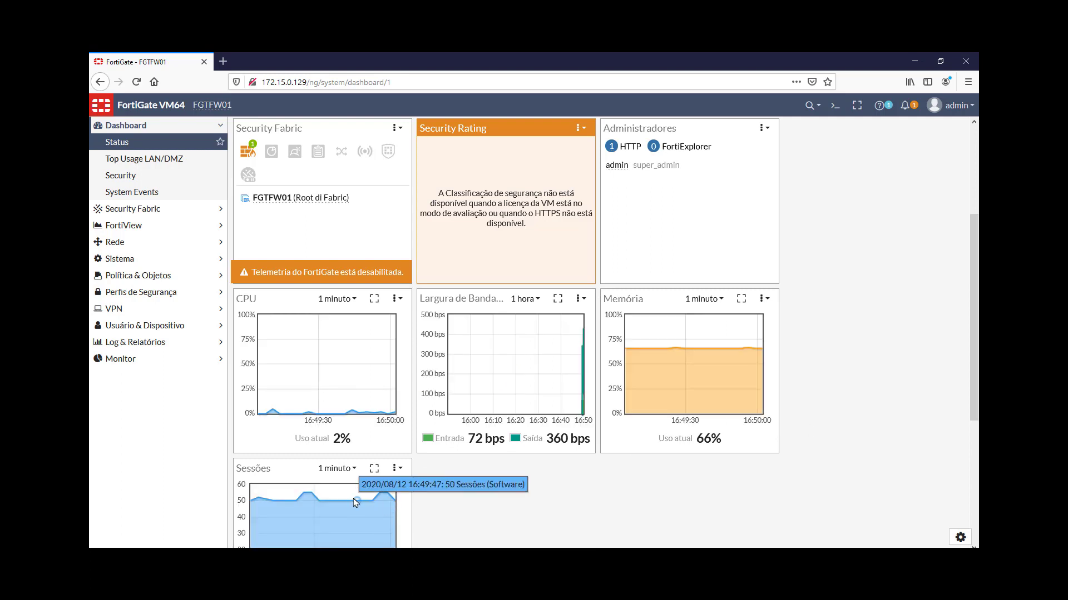
# Move the Sessões widget beside Administradores
pyautogui.moveTo(293, 466); pyautogui.dragTo(850, 299)
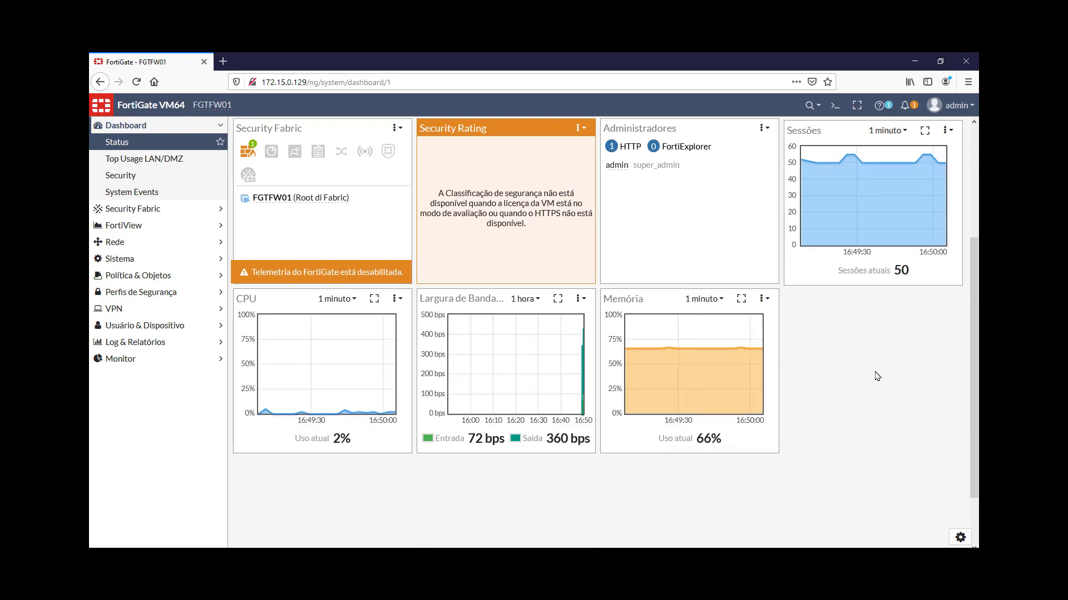
pyautogui.scroll(3, 810, 316)
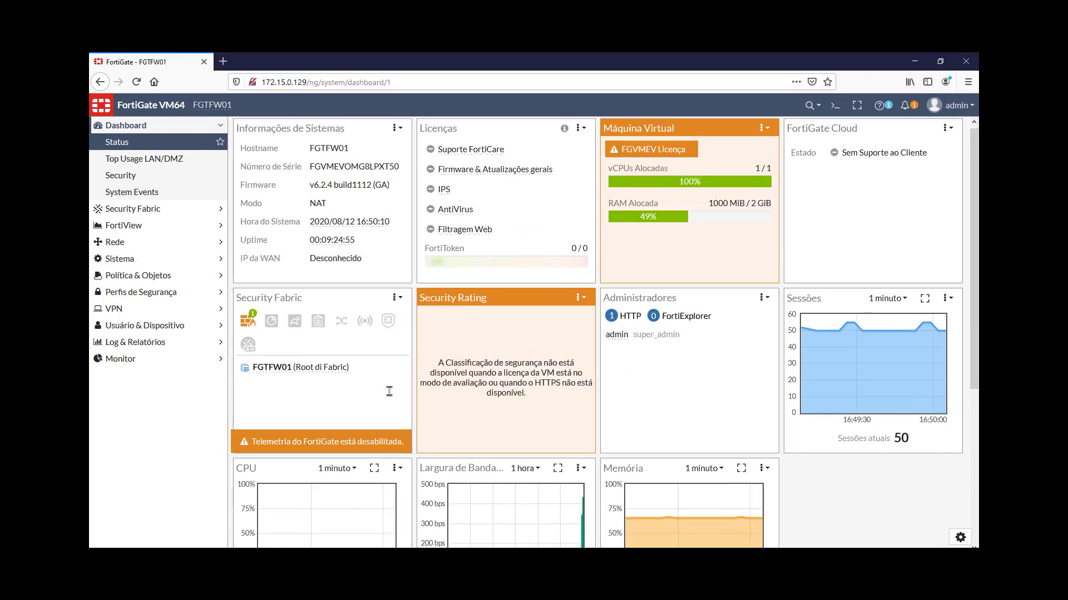
pyautogui.scroll(-3, 389, 391)
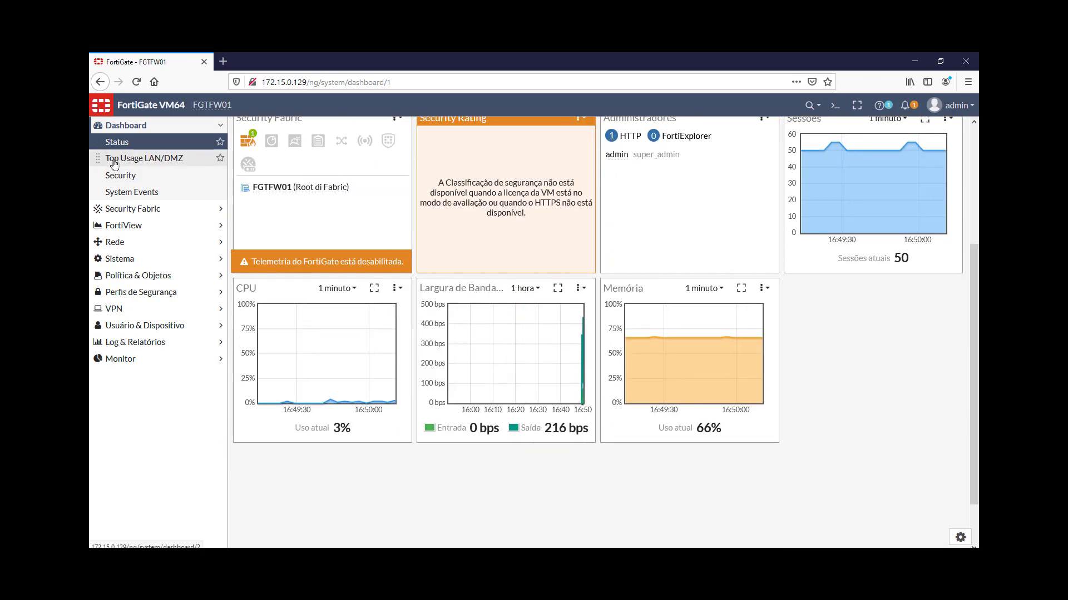
# Open Dashboard > Top Usage LAN/DMZ from the sidebar
pyautogui.click(114, 160)
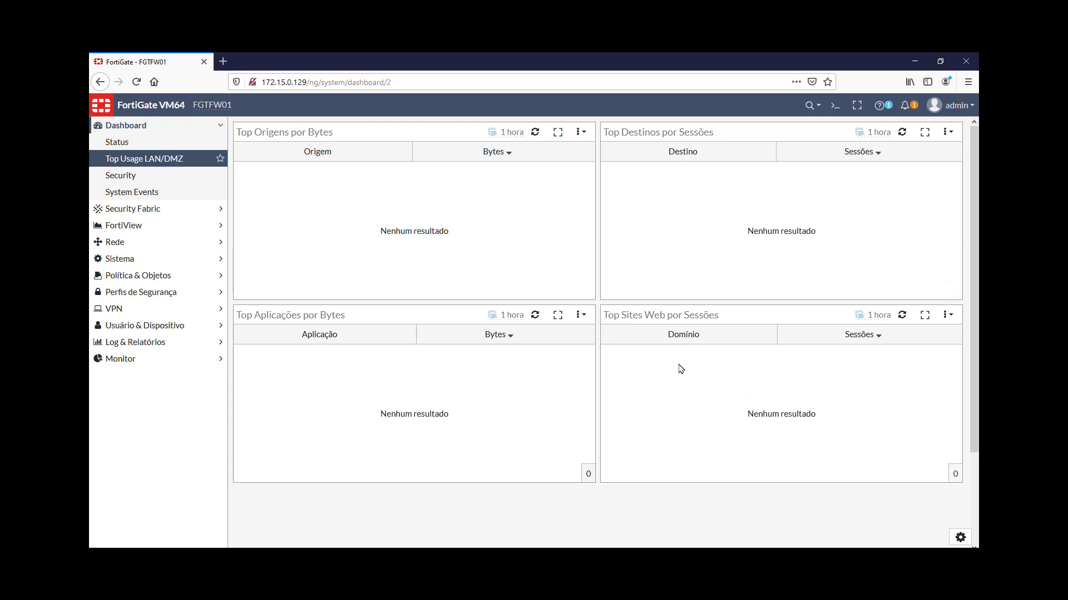
# View the Security dashboard, then switch to the System Events dashboard
pyautogui.click(118, 176)
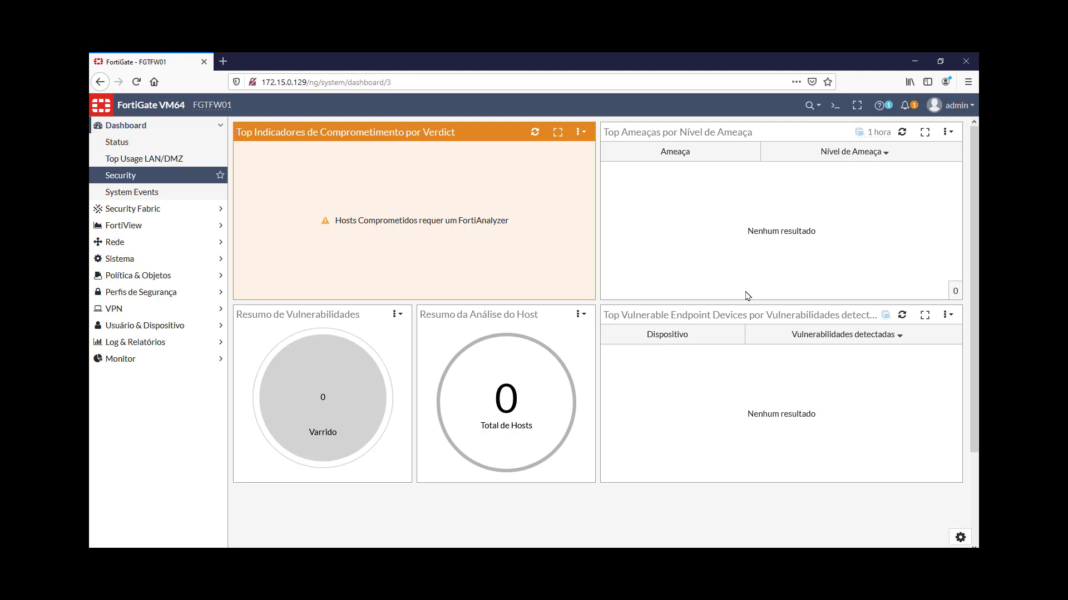
pyautogui.click(160, 195)
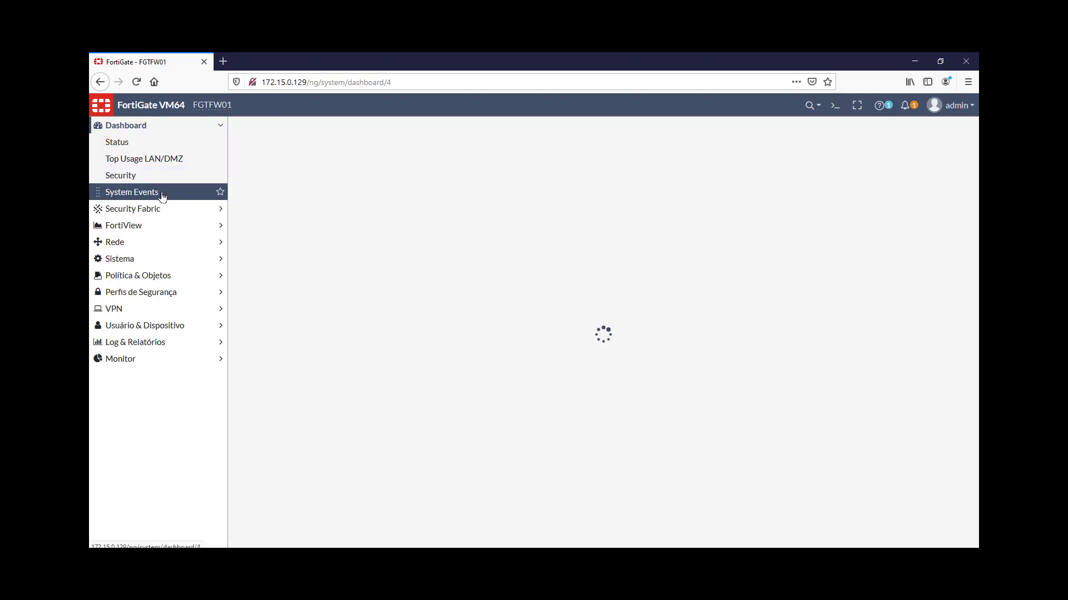